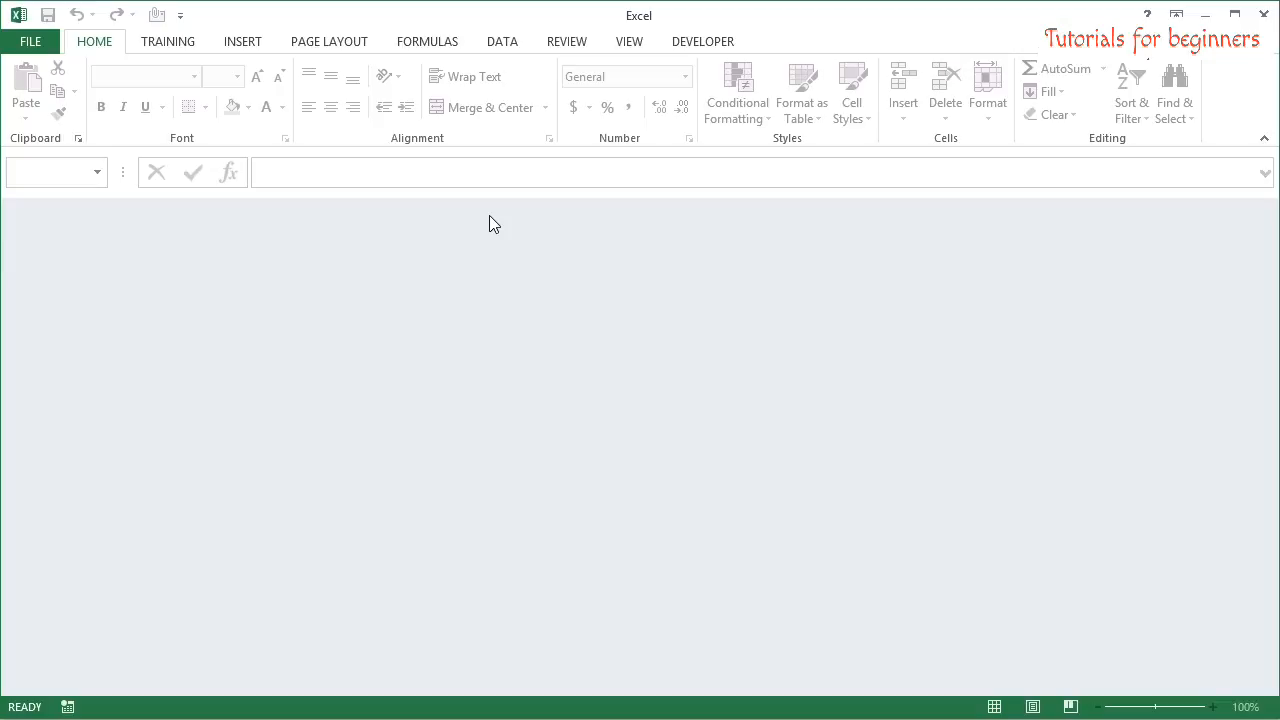
# - Open the workbook ContactsLargeFilewithImages.xlsx from the Chapter 3 folder
pyautogui.hotkey('ctrl', 'o')
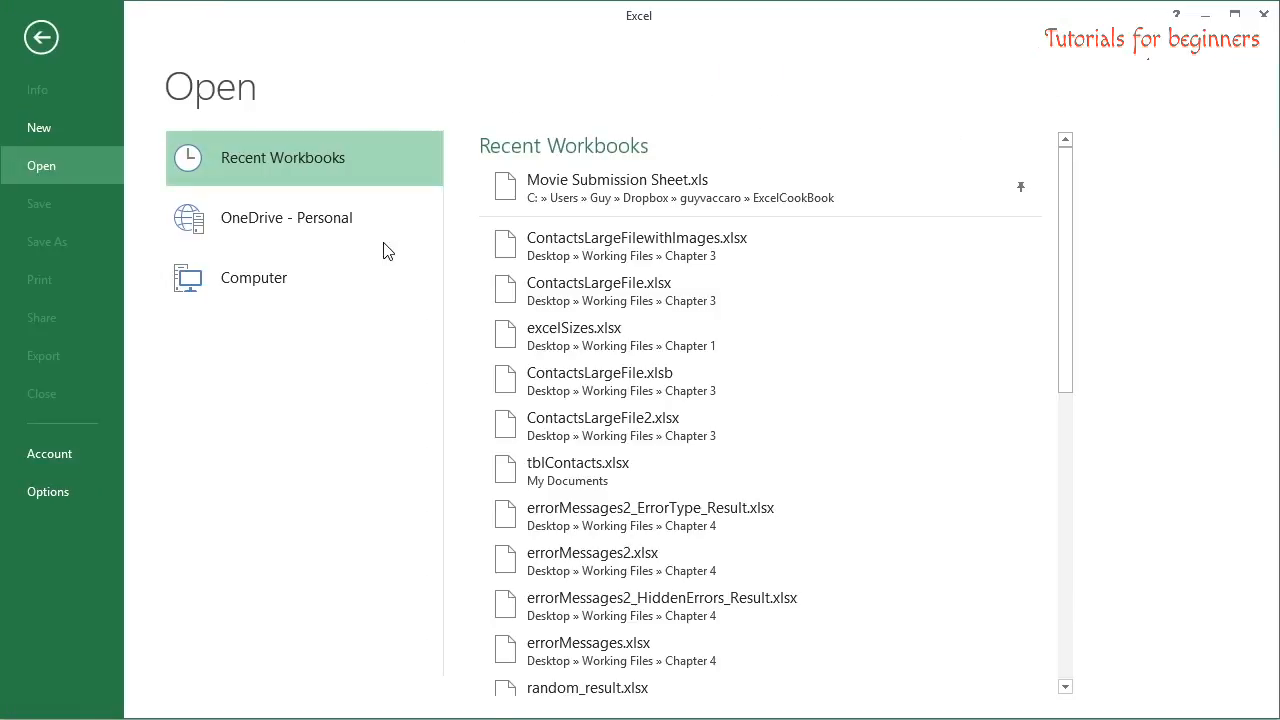
pyautogui.click(328, 290)
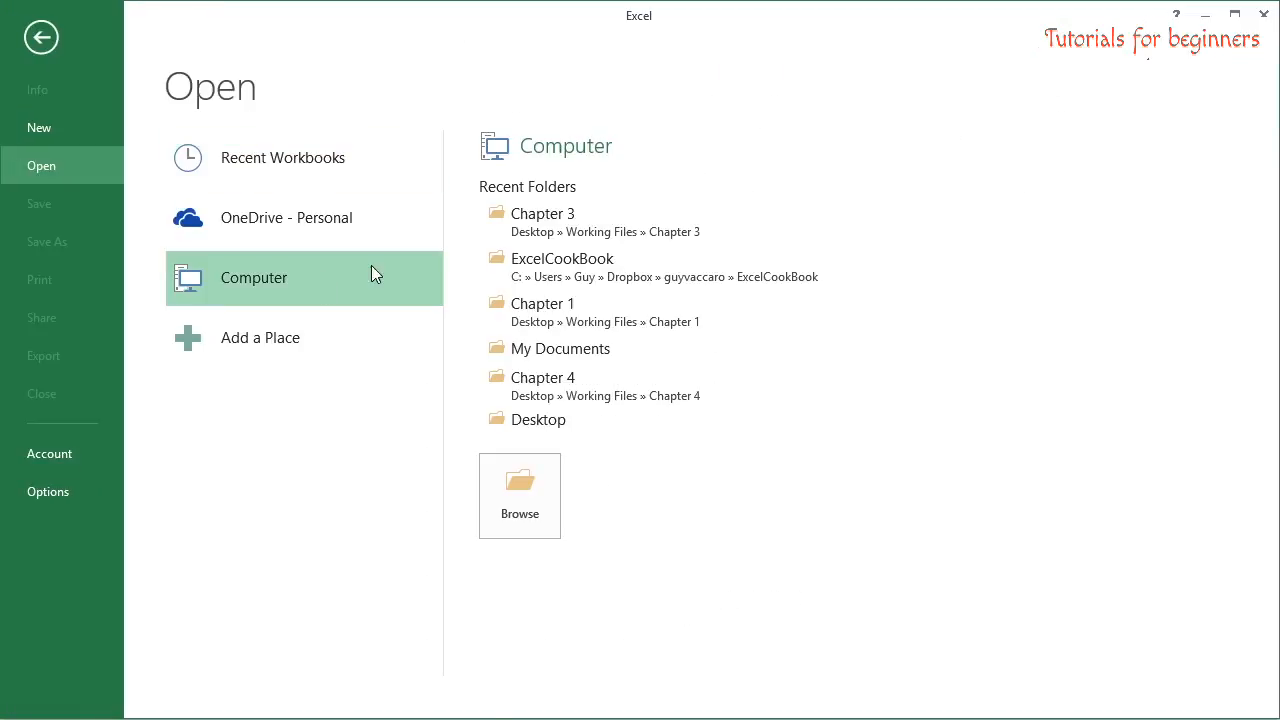
pyautogui.click(547, 222)
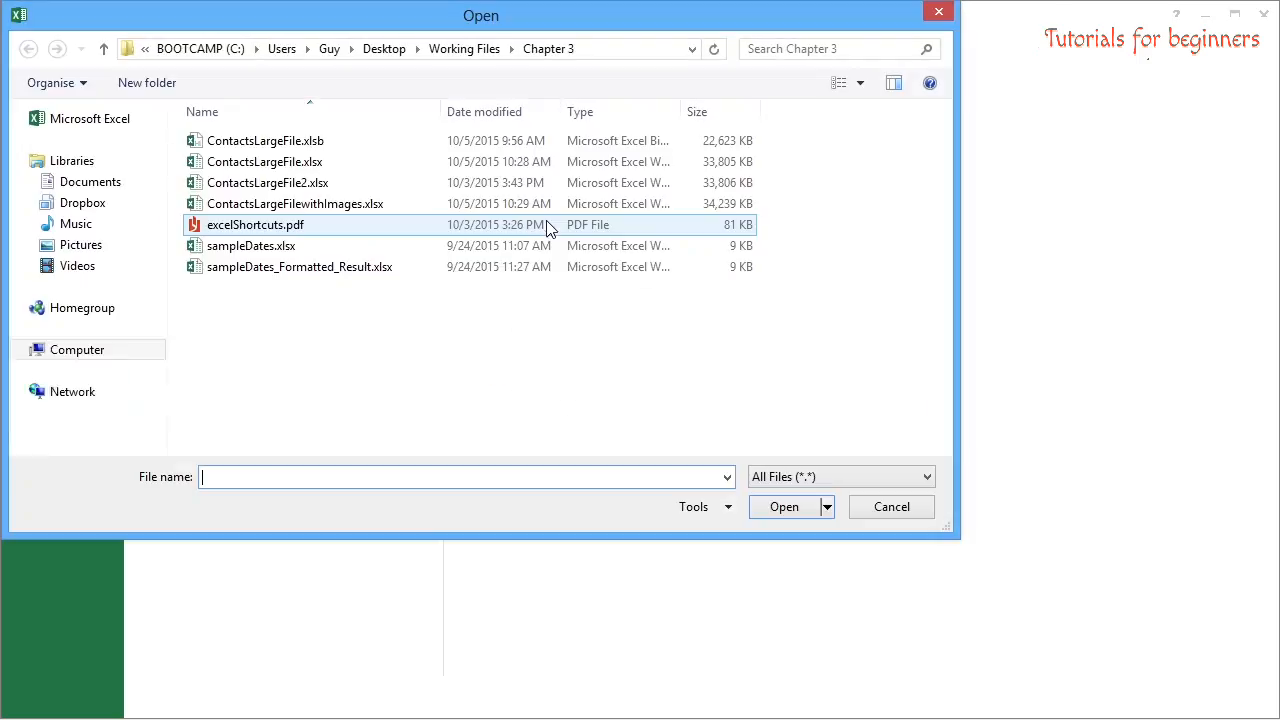
pyautogui.click(368, 208)
pyautogui.click(760, 512)
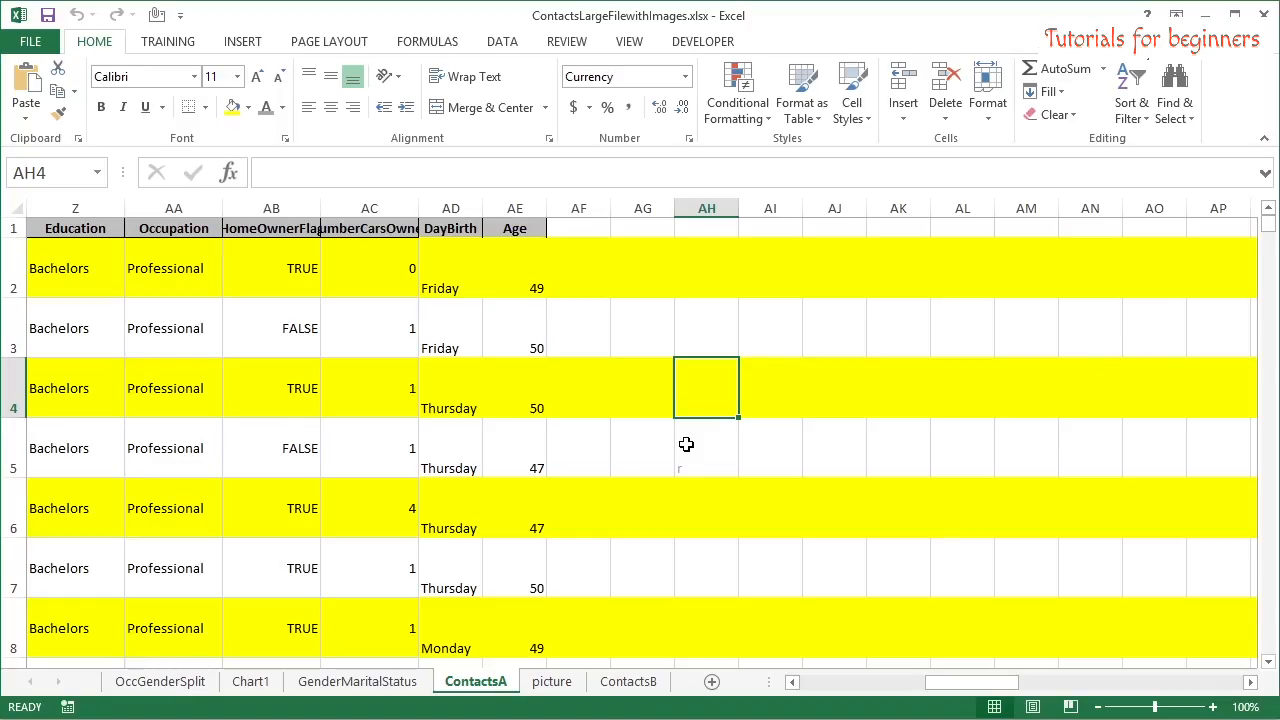
# - Save a copy of the workbook in the same folder as ContactsLargeFilewithImages_test.xlsx
pyautogui.press('F12')
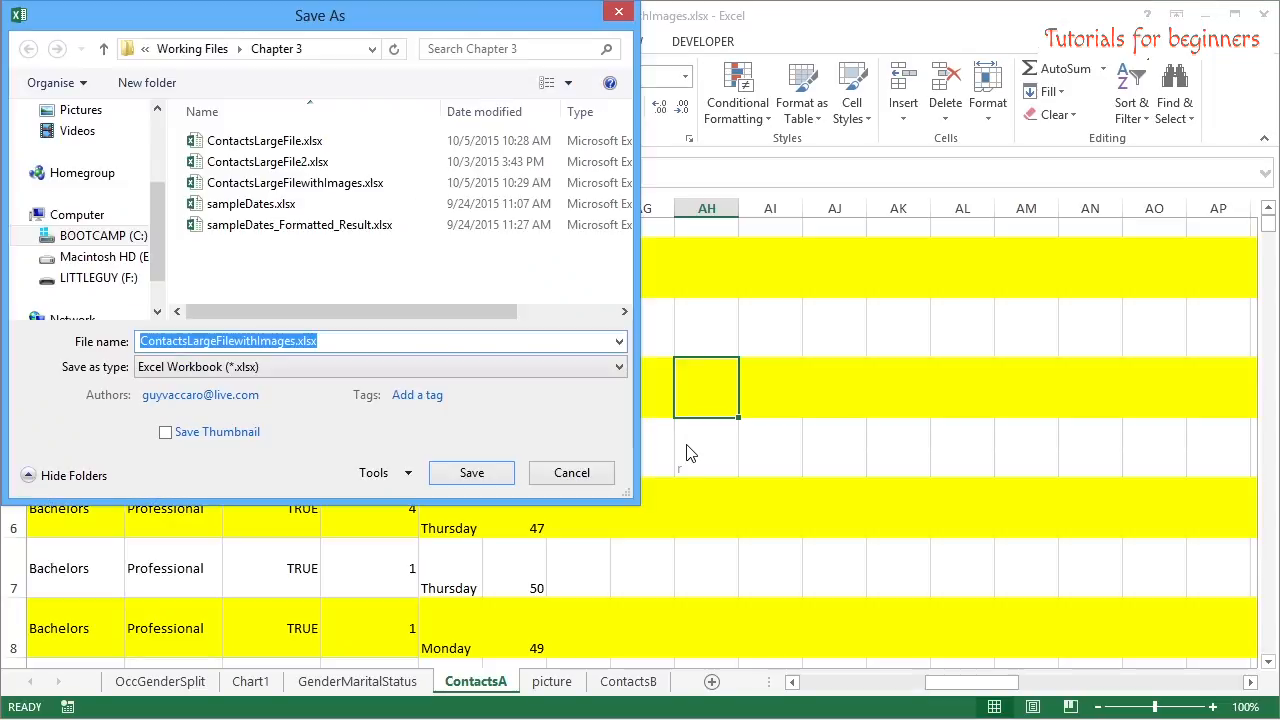
pyautogui.click(296, 342)
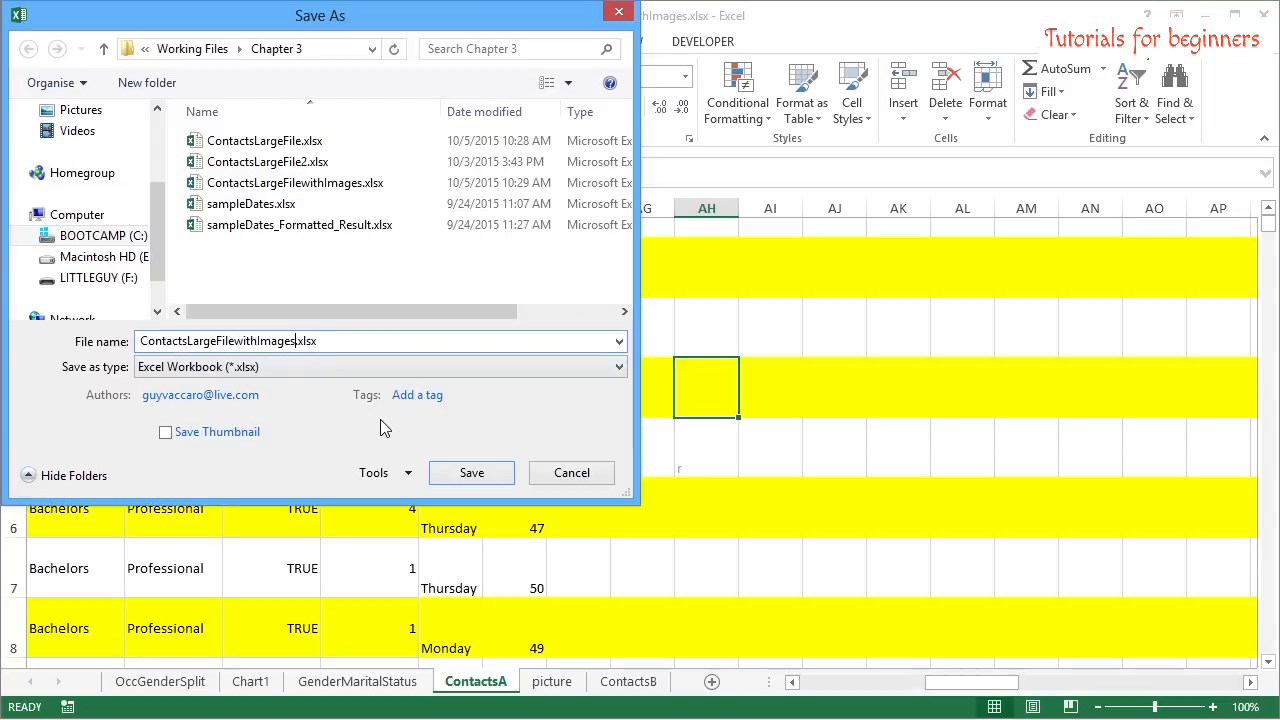
pyautogui.write('_test')
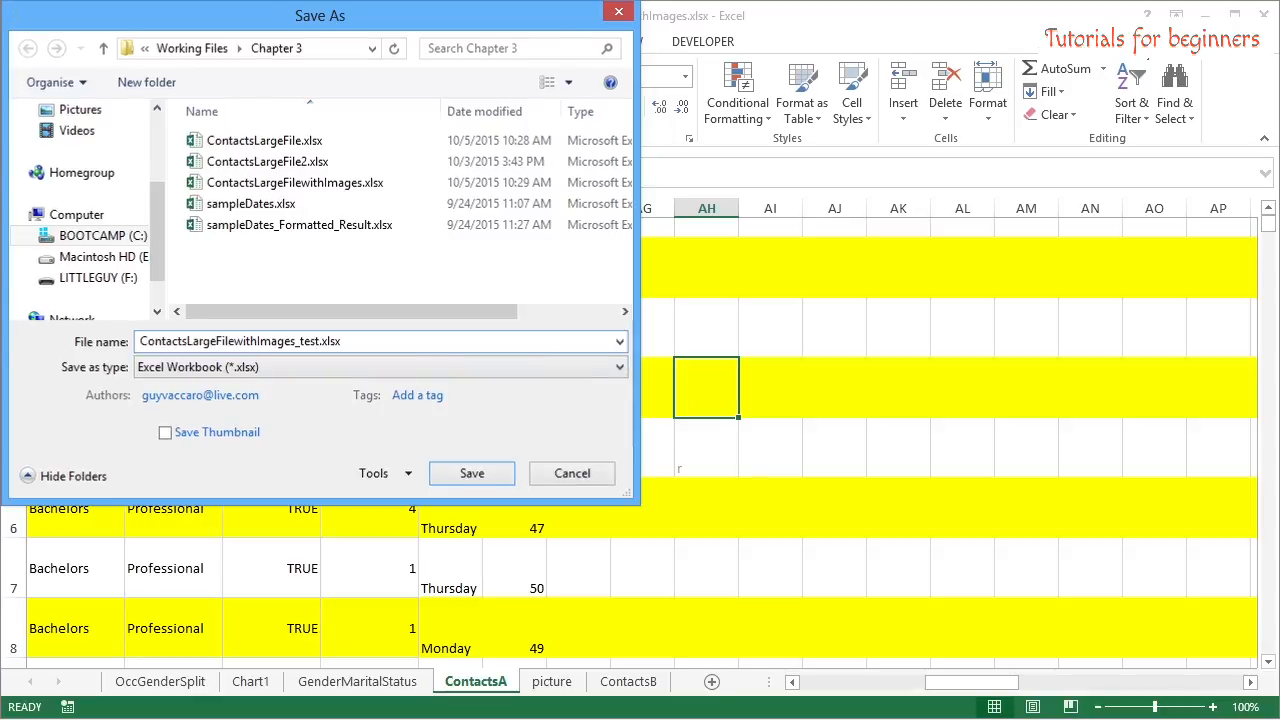
pyautogui.press('Return')
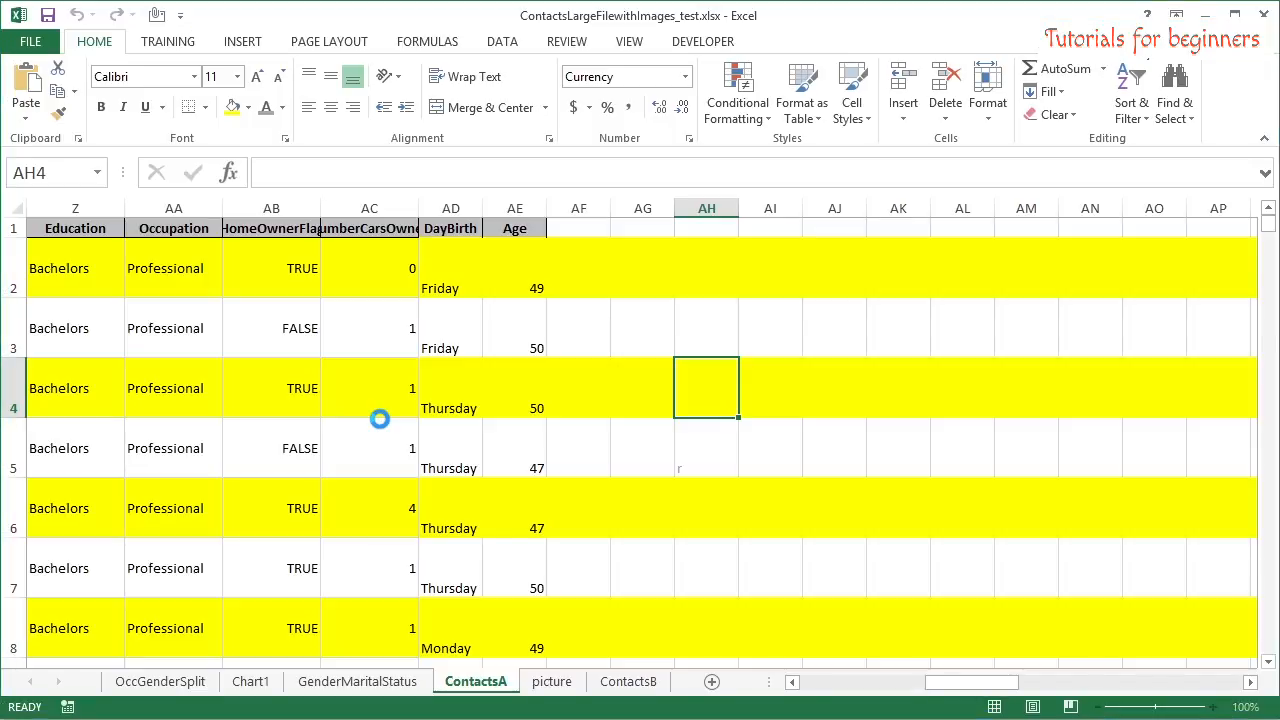
# - Inspect the yellow fill in row 2 and the empty cells beyond the Age column on the ContactsA sheet
pyautogui.click(595, 368)
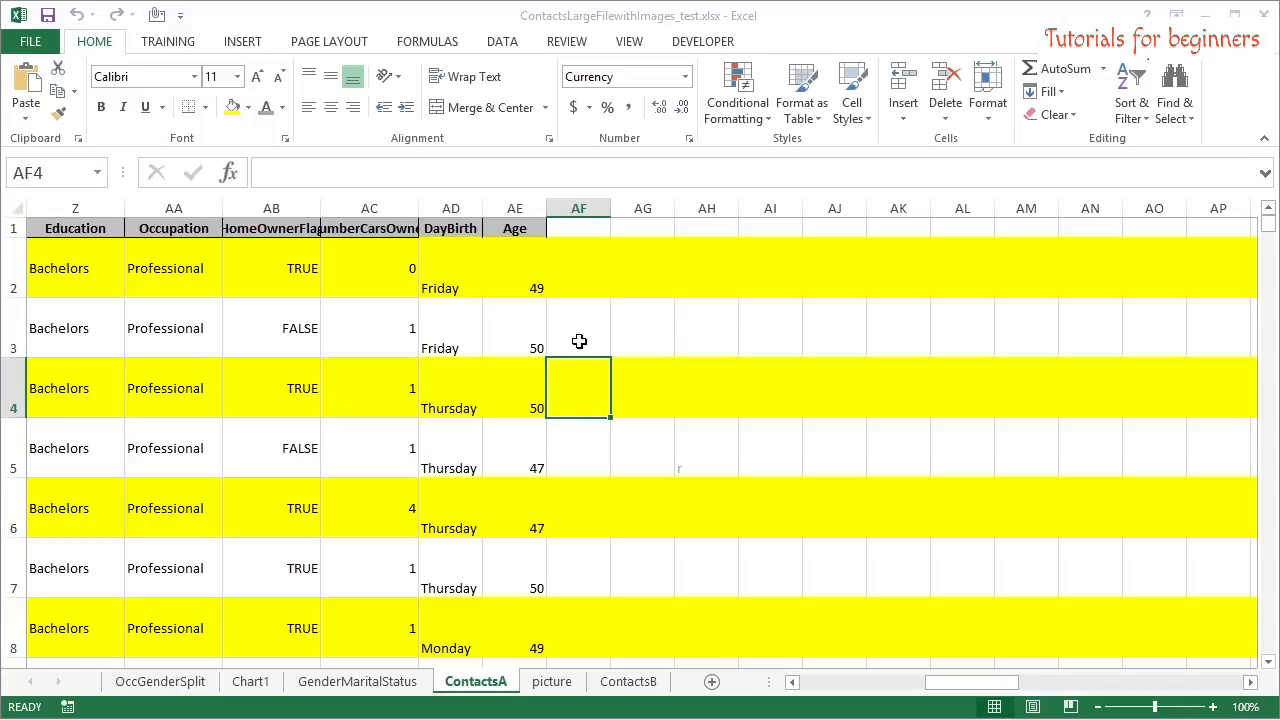
pyautogui.click(649, 281)
pyautogui.click(706, 271)
pyautogui.click(757, 271)
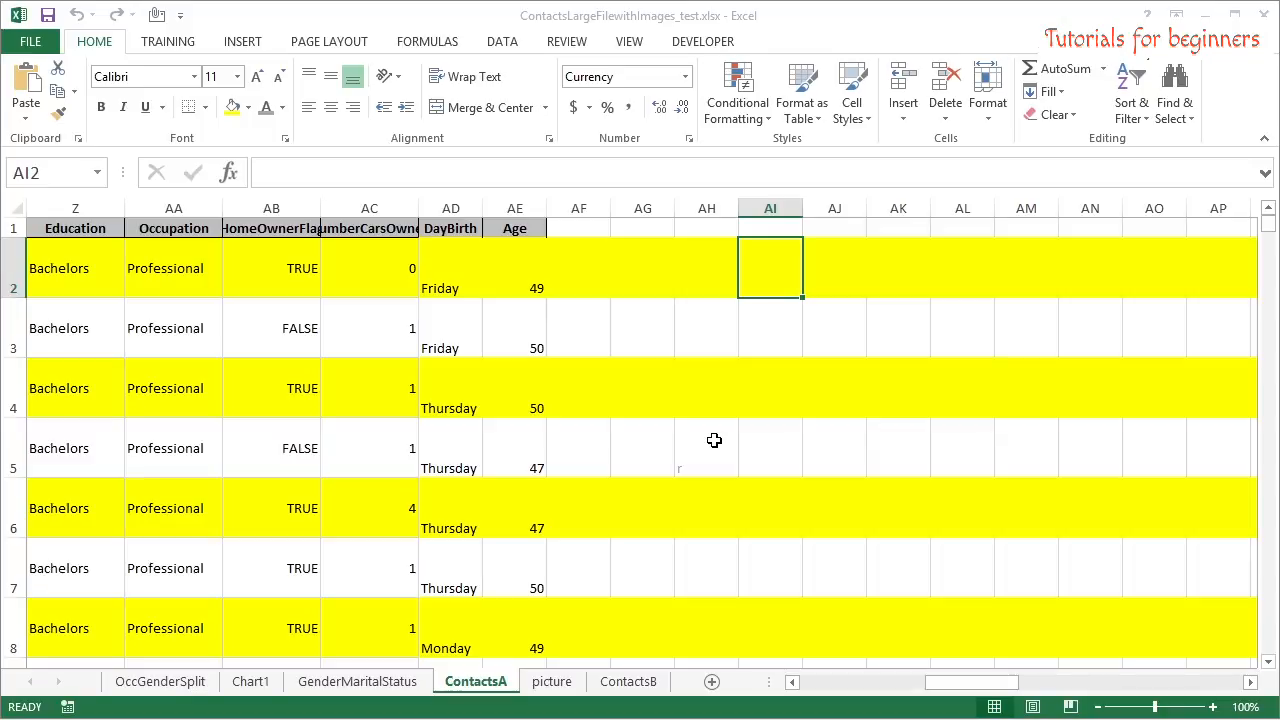
pyautogui.click(10, 270)
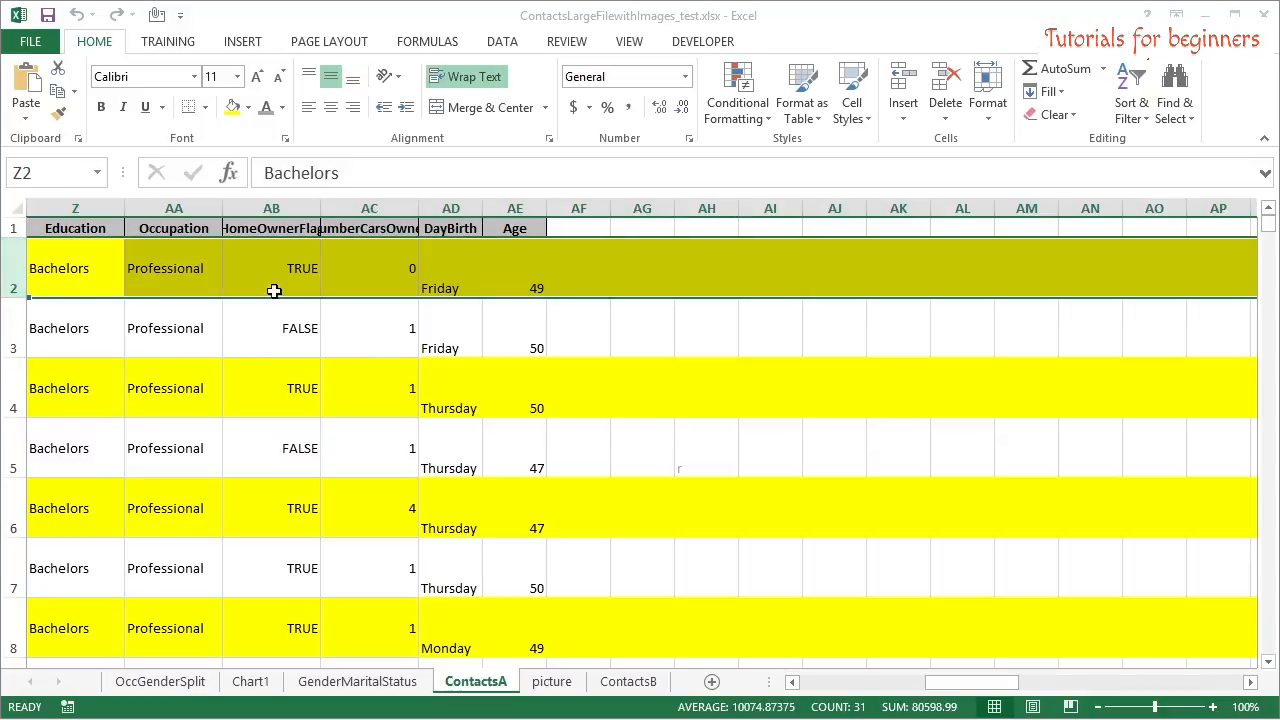
pyautogui.click(514, 286)
pyautogui.click(570, 272)
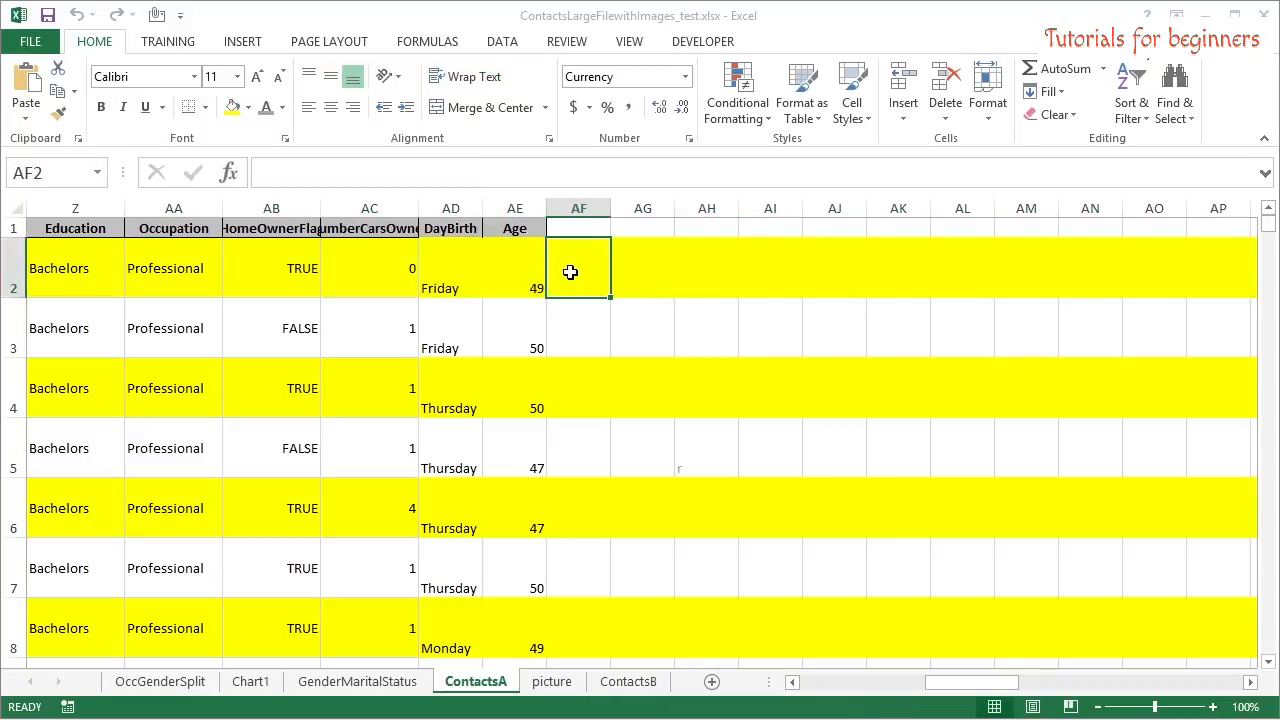
# - Check how far row 2's fill extends by going to the sheet's last column and returning to cell AF2
pyautogui.press('Right')
pyautogui.press('Right')
pyautogui.press('Right')
pyautogui.press('Right')
pyautogui.press('Right')
pyautogui.press('Right')
pyautogui.press('Right')
pyautogui.press('Right')
pyautogui.press('Right')
pyautogui.press('Right')
pyautogui.press('Right')
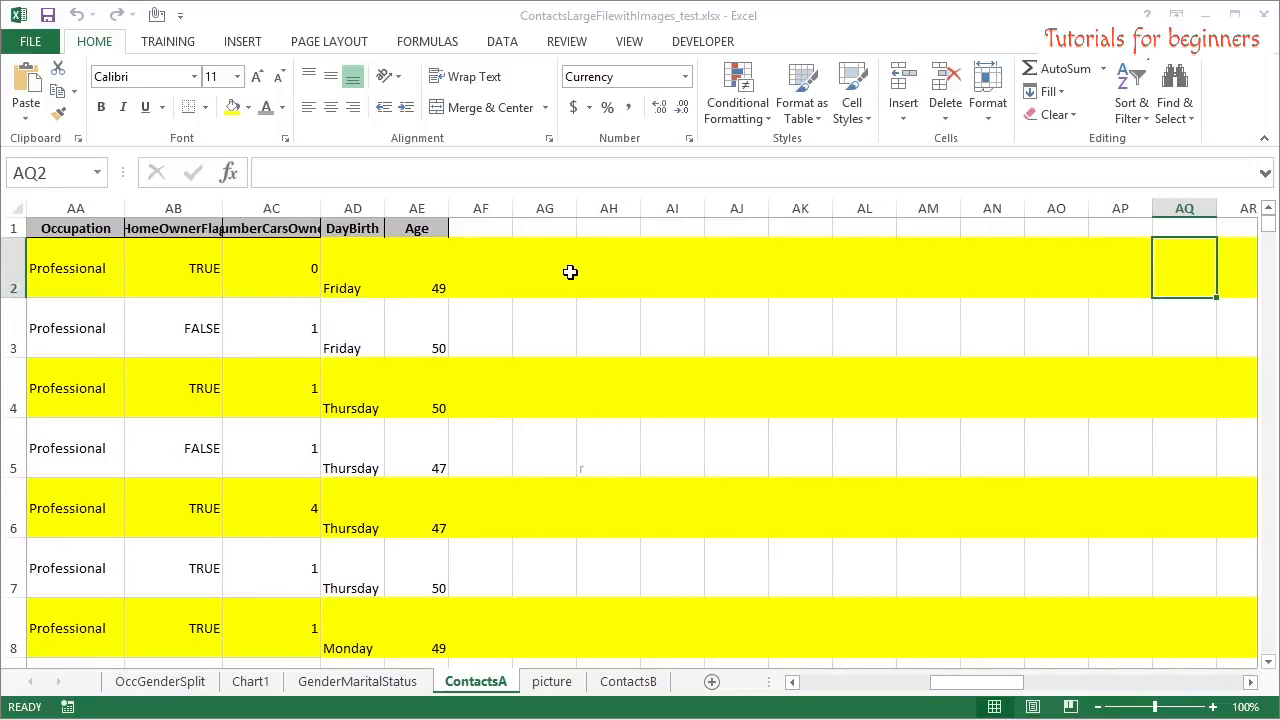
pyautogui.hotkey('ctrl', 'Right')
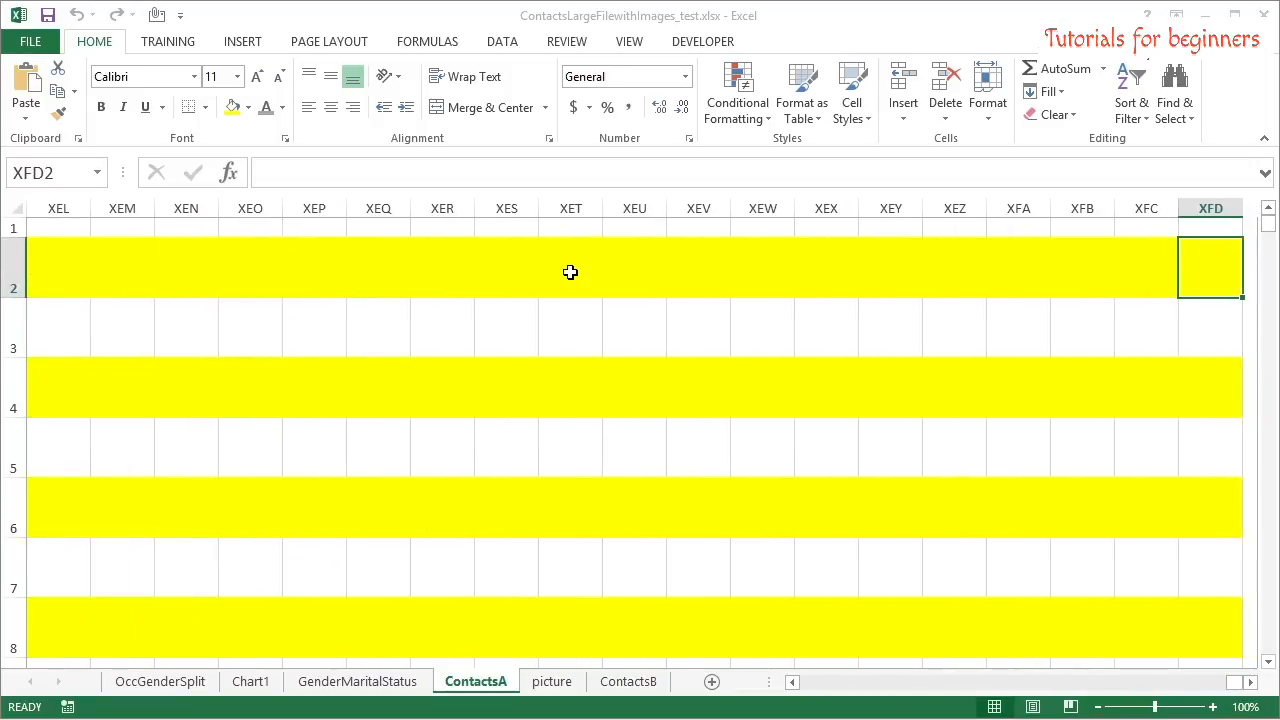
pyautogui.hotkey('ctrl', 'Left')
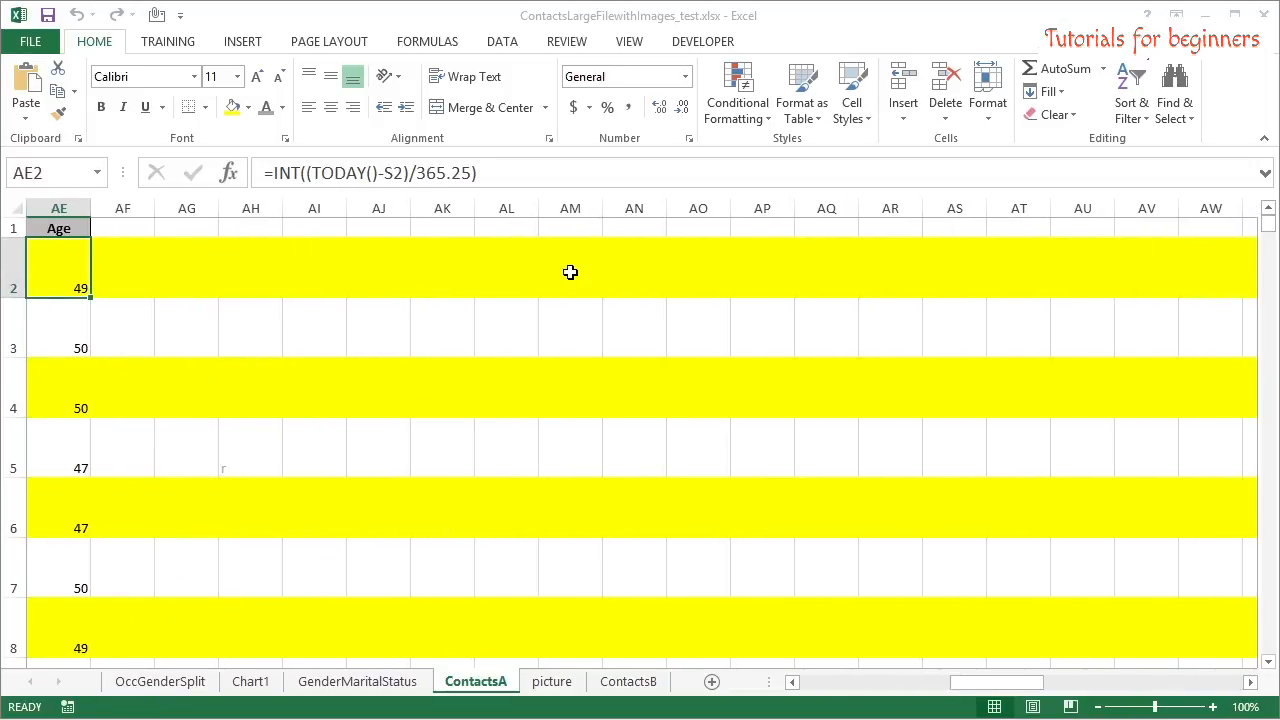
pyautogui.press('Right')
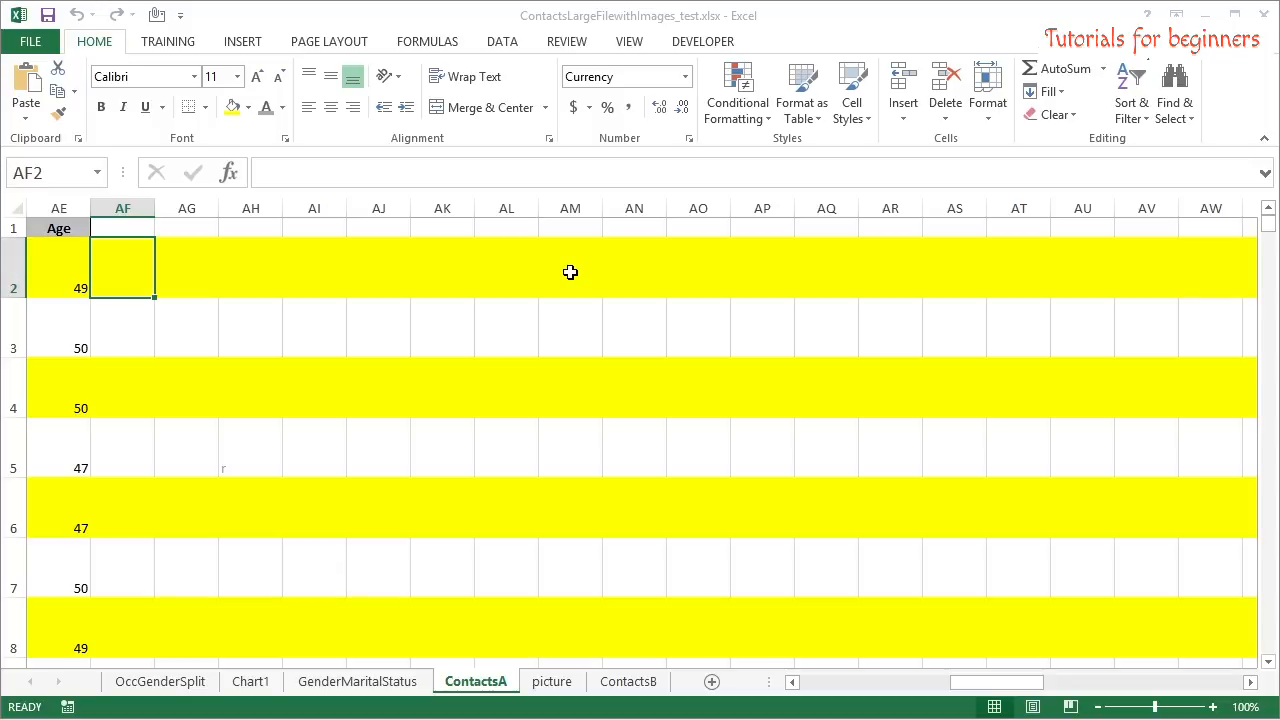
# - Select the entire unused range from cell AF1 down and across to the sheet's last row and column
pyautogui.click(131, 227)
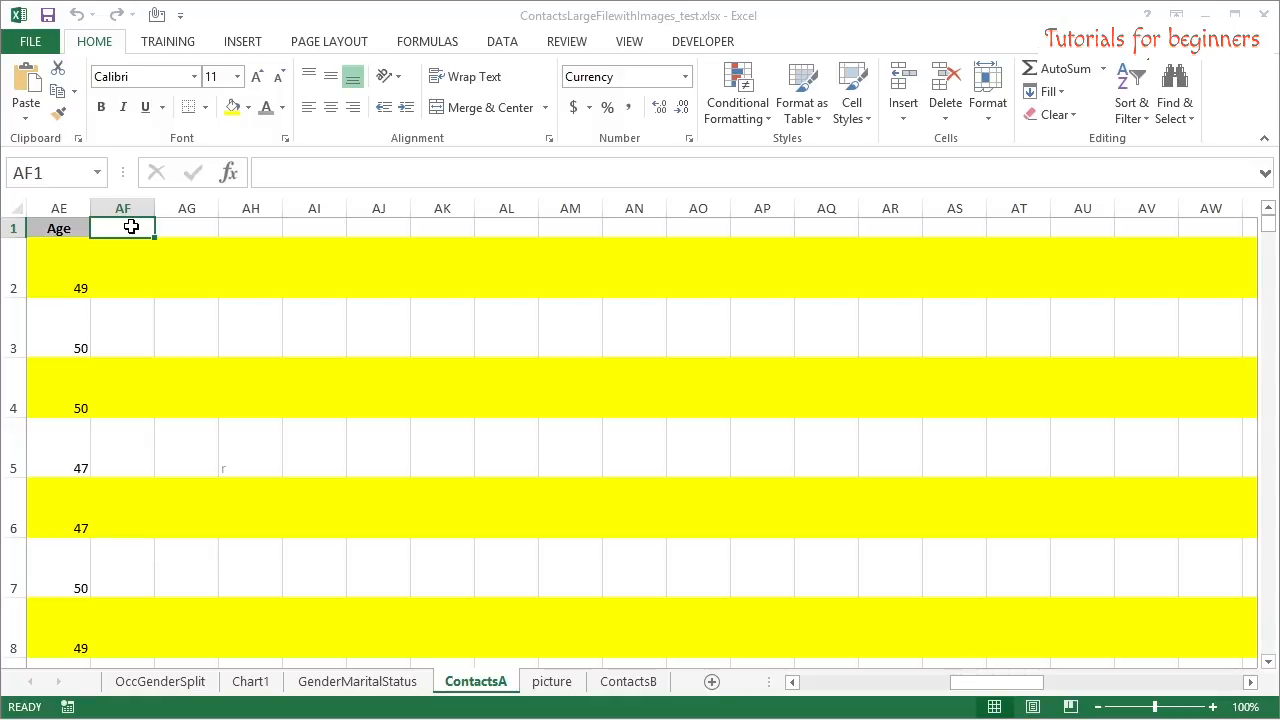
pyautogui.hotkey('ctrl', 'shift', 'Down')
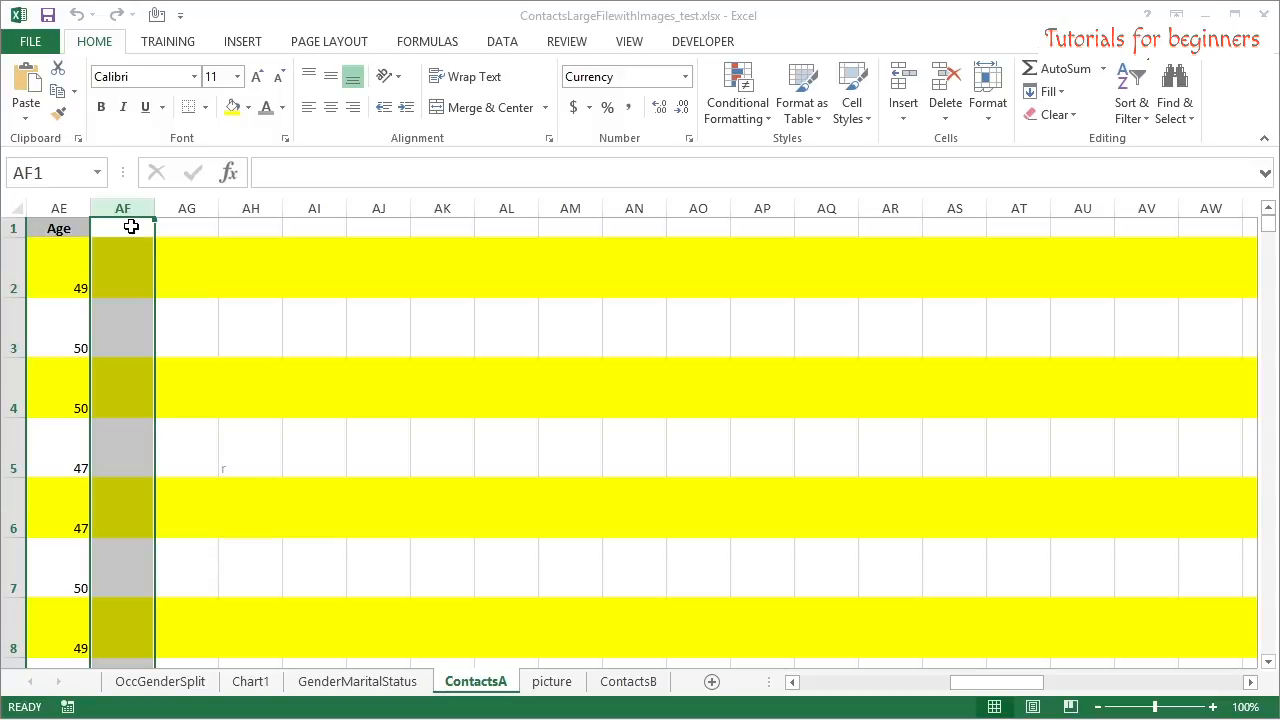
pyautogui.hotkey('ctrl', 'shift', 'Right')
pyautogui.press('End')
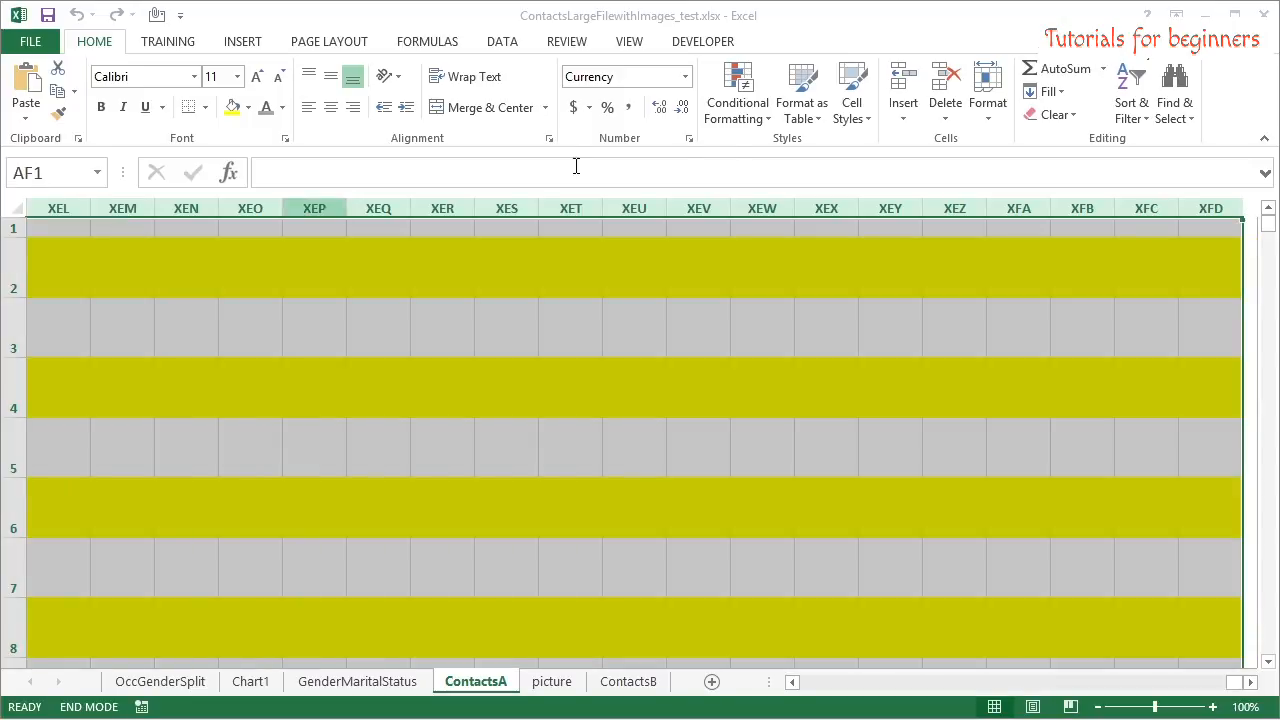
# - Try to delete the selected sheet columns from AF onward
pyautogui.click(945, 112)
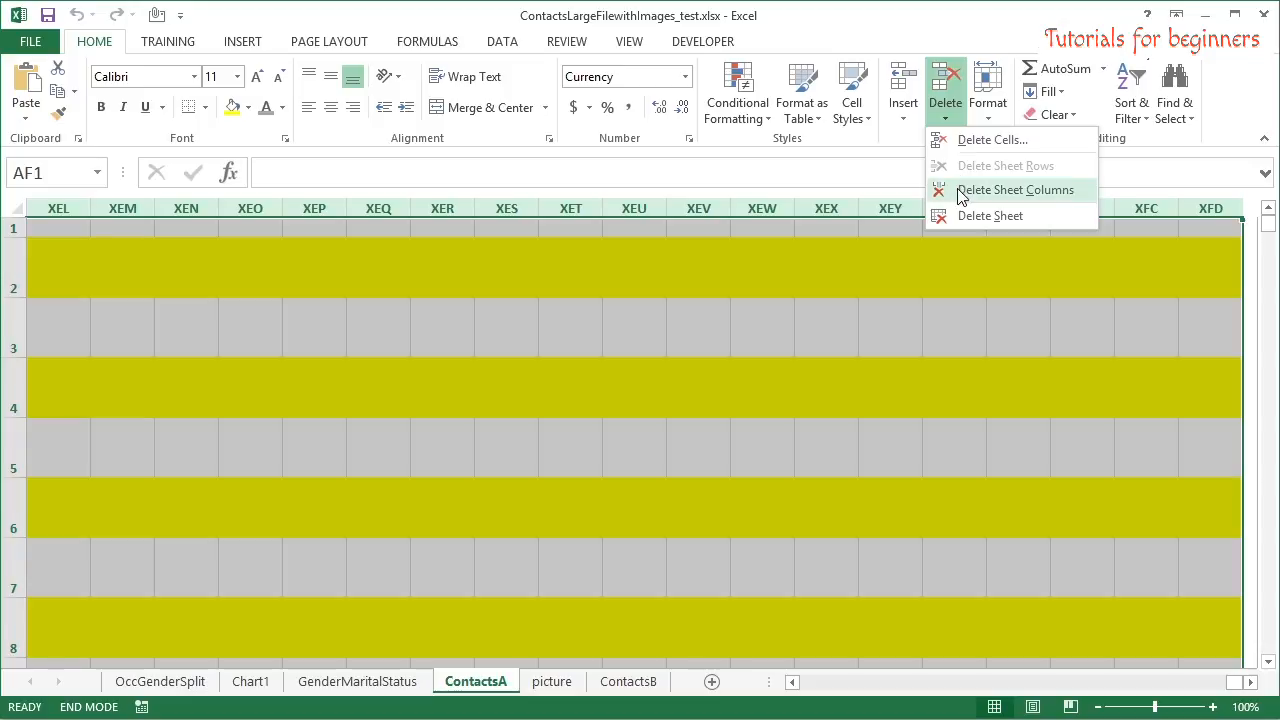
pyautogui.click(960, 193)
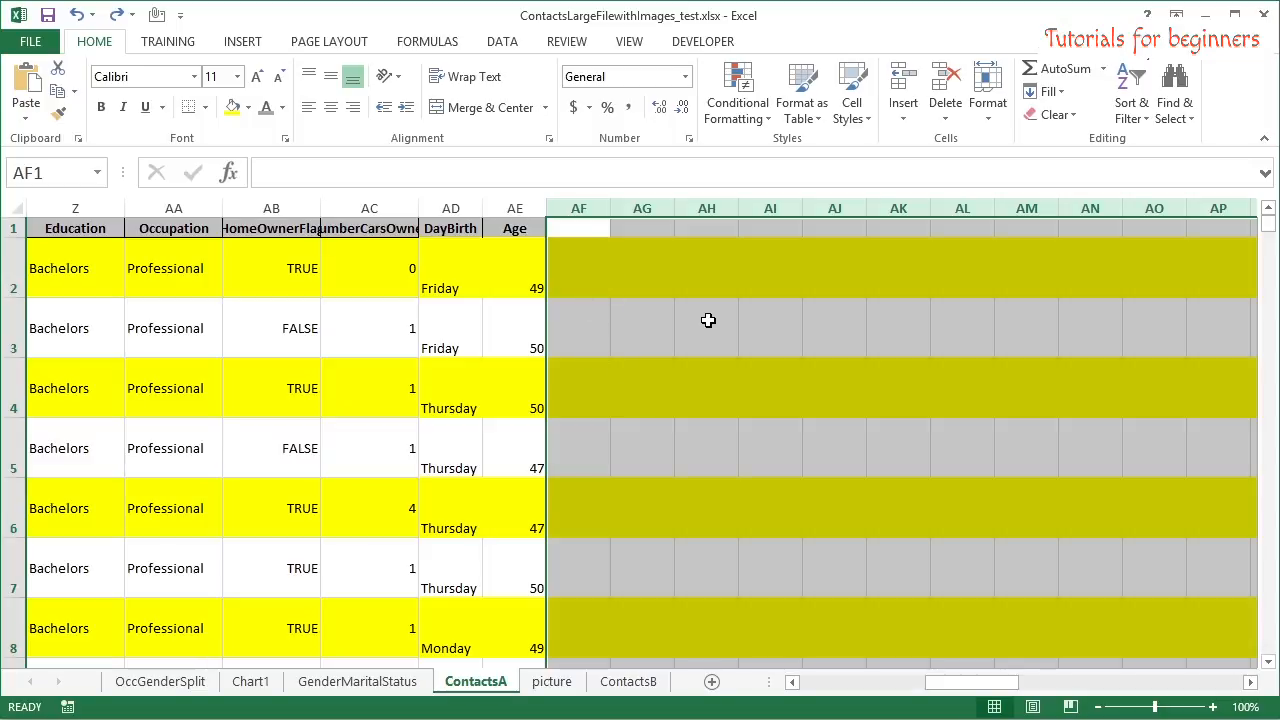
# - Clear only the formats from the selected unused range starting at column AF, and check the empty cells
pyautogui.click(1058, 114)
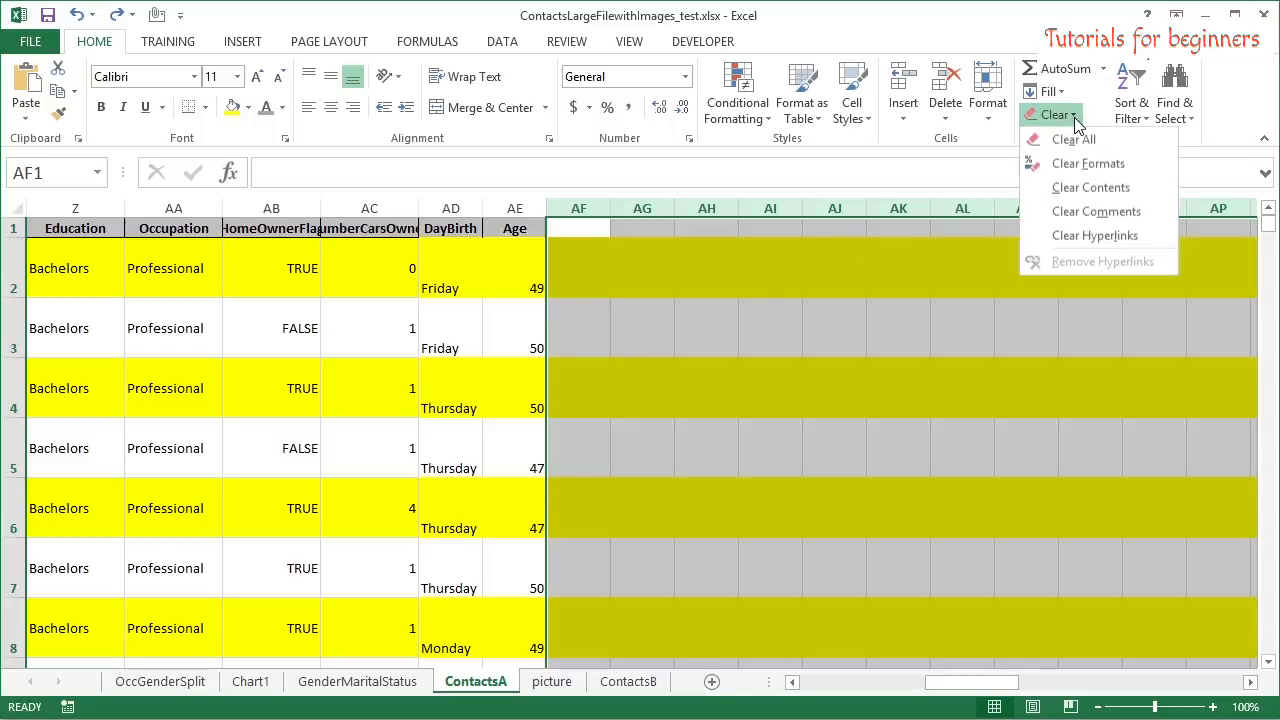
pyautogui.click(1088, 163)
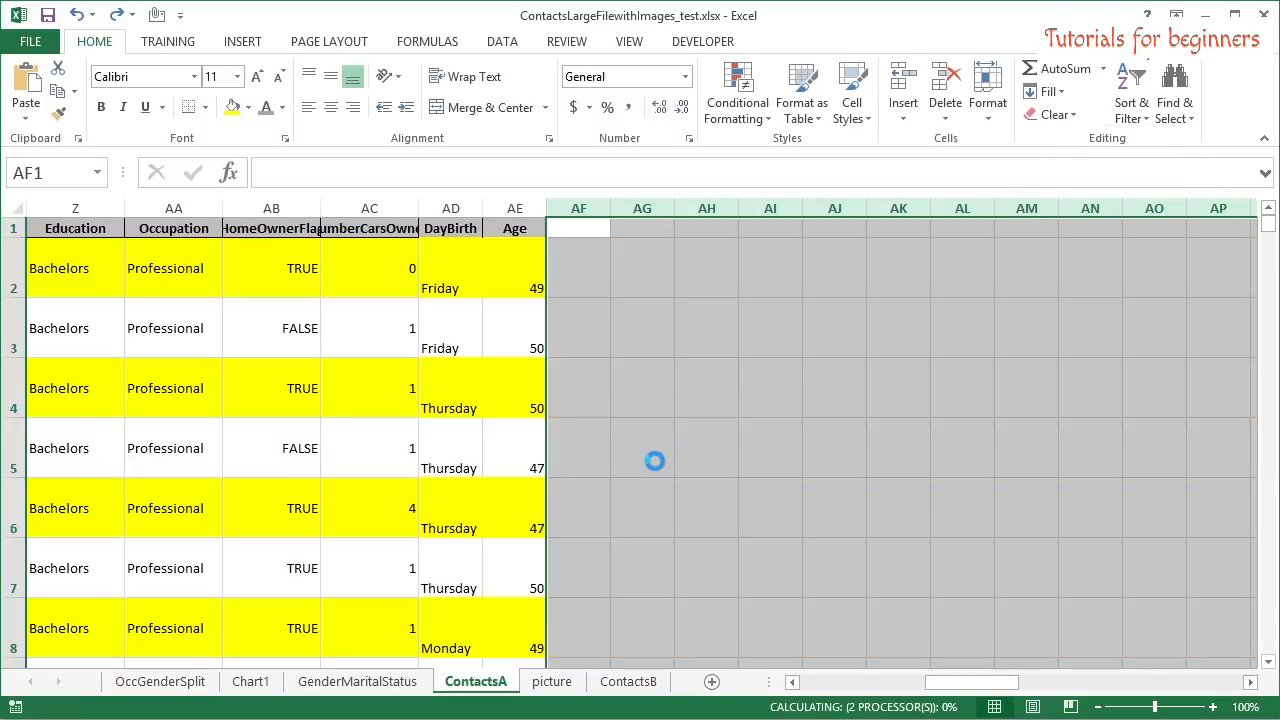
pyautogui.click(594, 271)
pyautogui.click(817, 387)
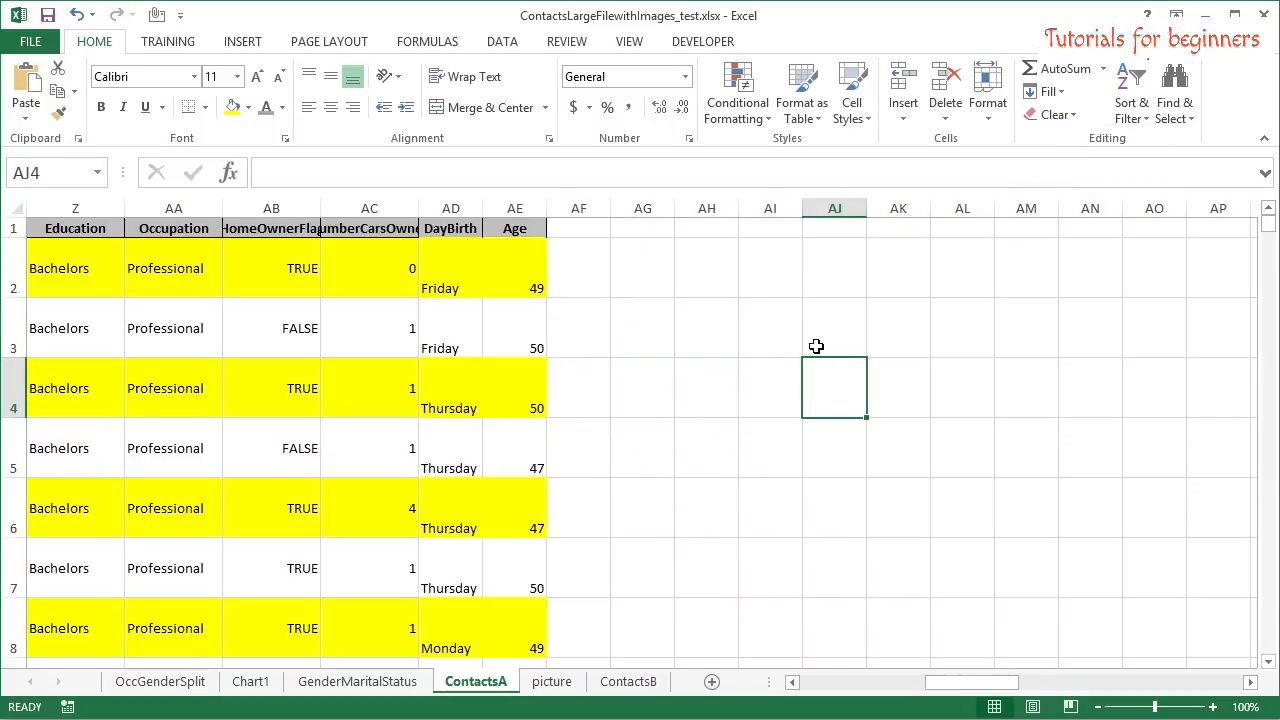
pyautogui.click(787, 275)
pyautogui.click(796, 322)
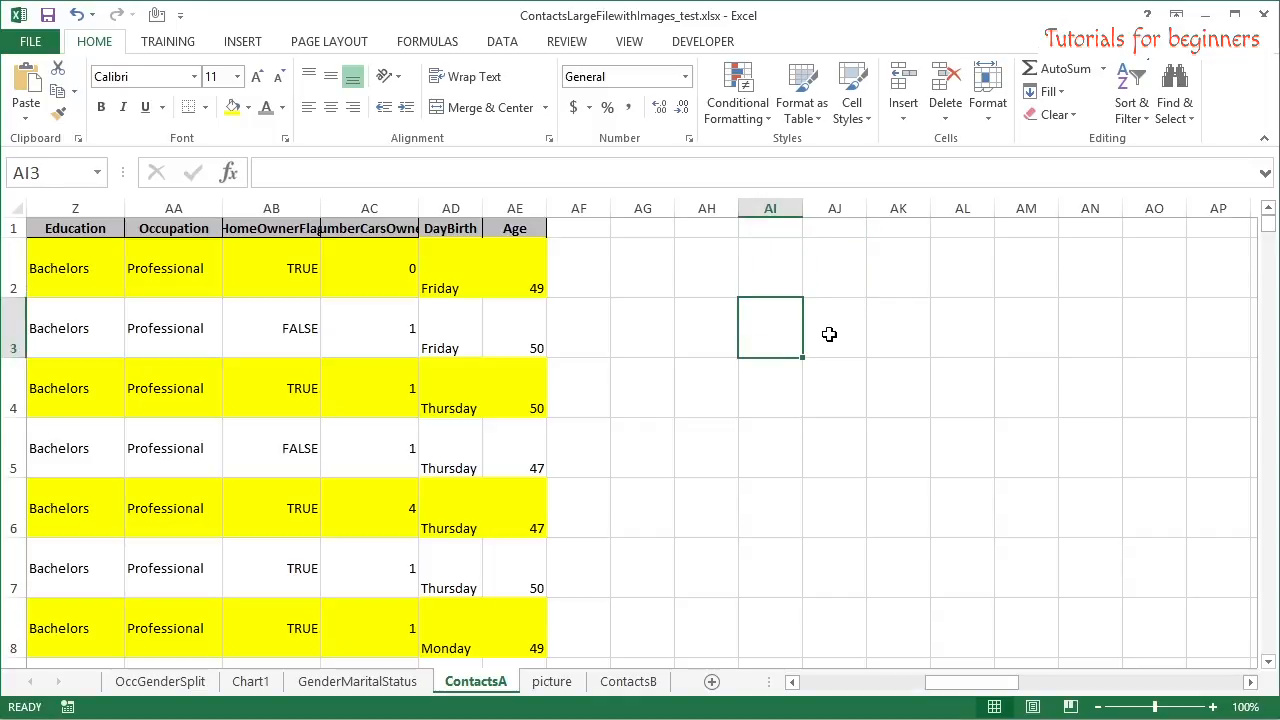
pyautogui.click(832, 322)
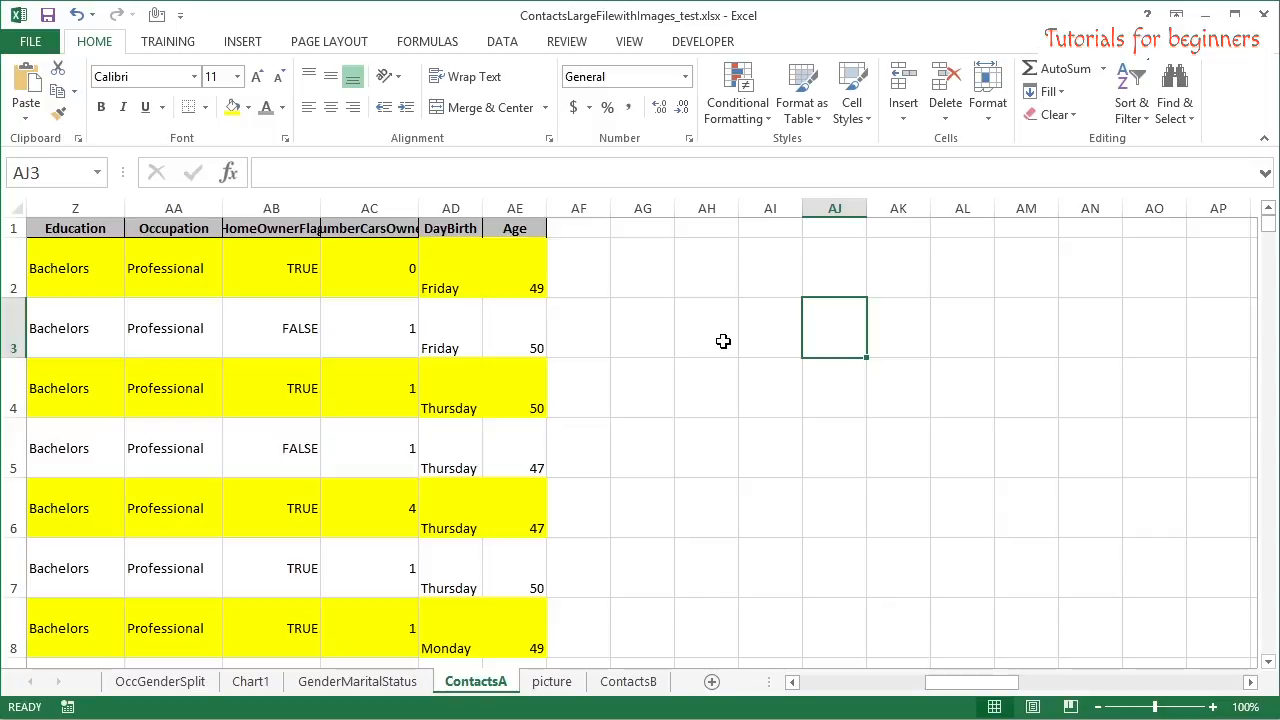
# - Save the workbook with cell AE2 selected, and check its file size in the Chapter 3 folder in File Explorer
pyautogui.hotkey('ctrl', 'Left')
pyautogui.press('Up')
pyautogui.hotkey('ctrl', 's')
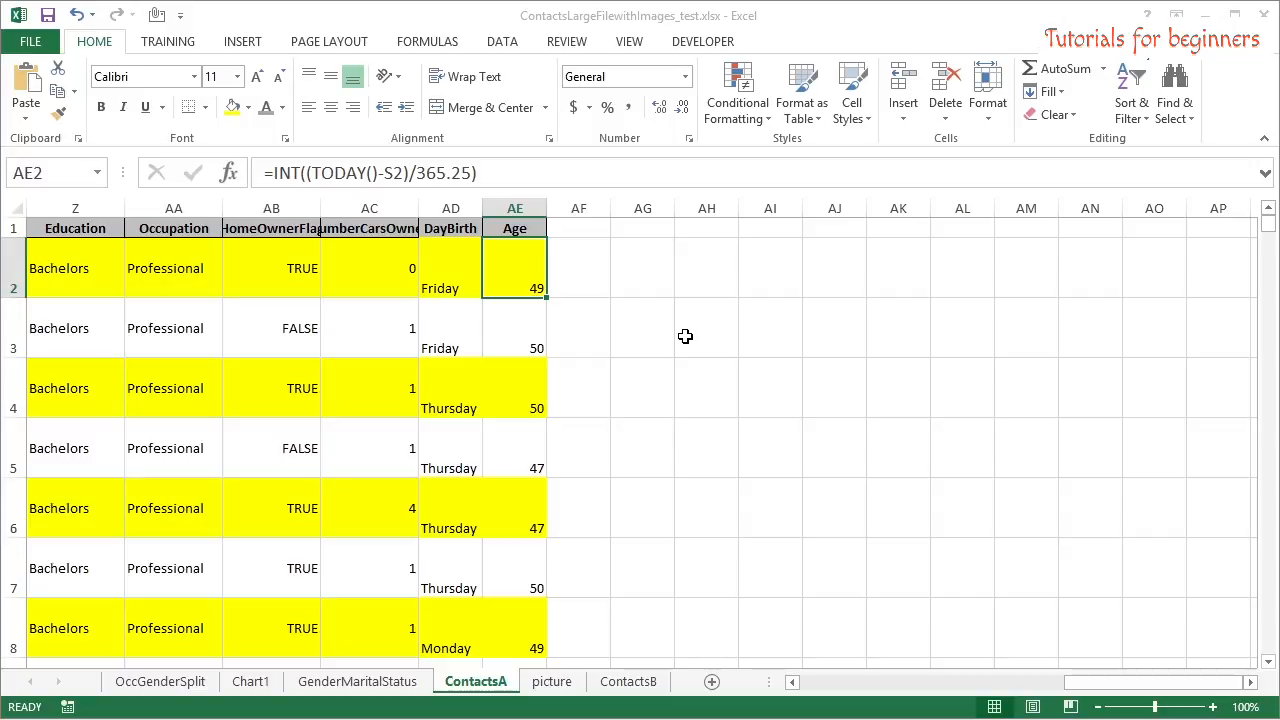
pyautogui.hotkey('alt', 'Tab')
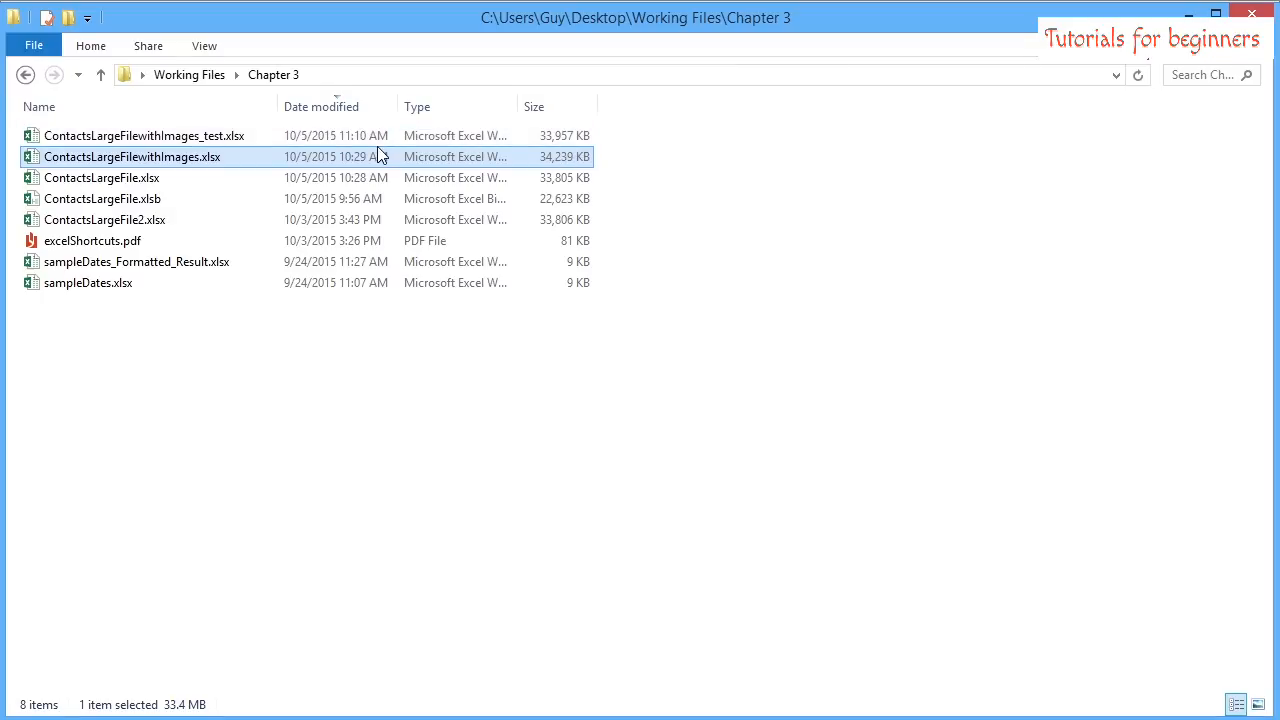
pyautogui.hotkey('alt', 'Tab')
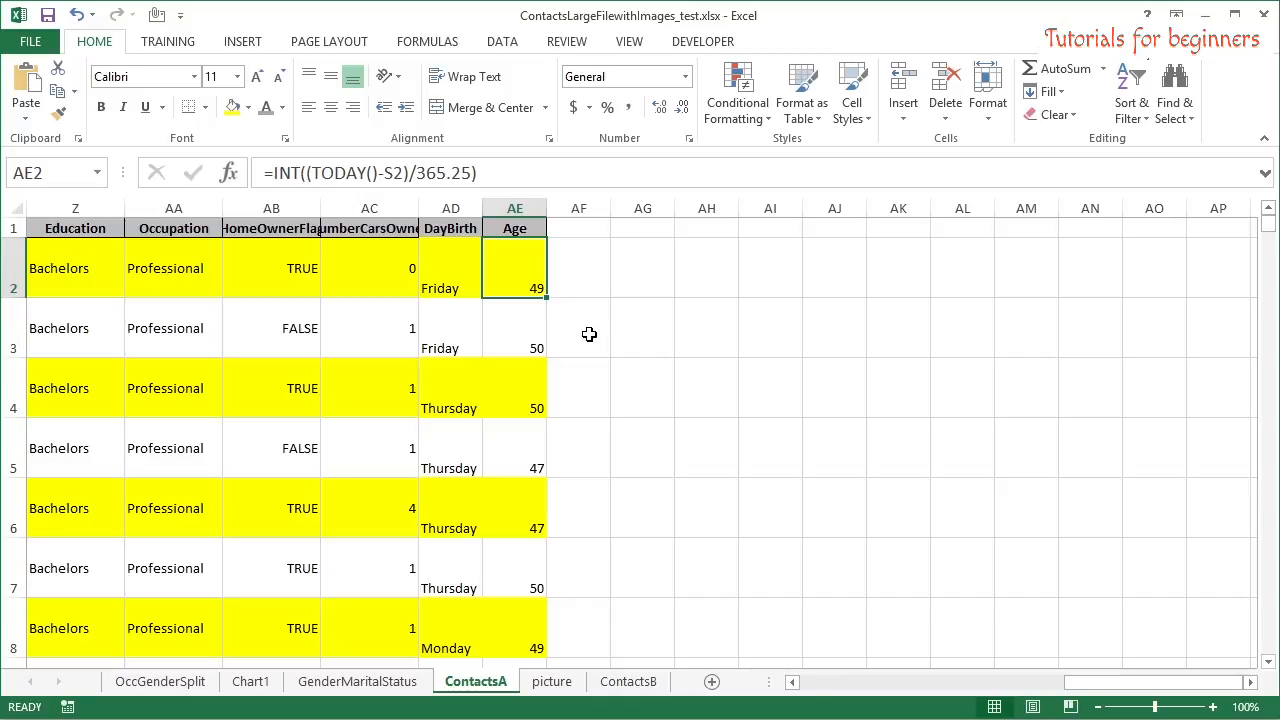
# - Review the workbook's picture and Chart1 sheets, finishing on the picture sheet
pyautogui.click(566, 688)
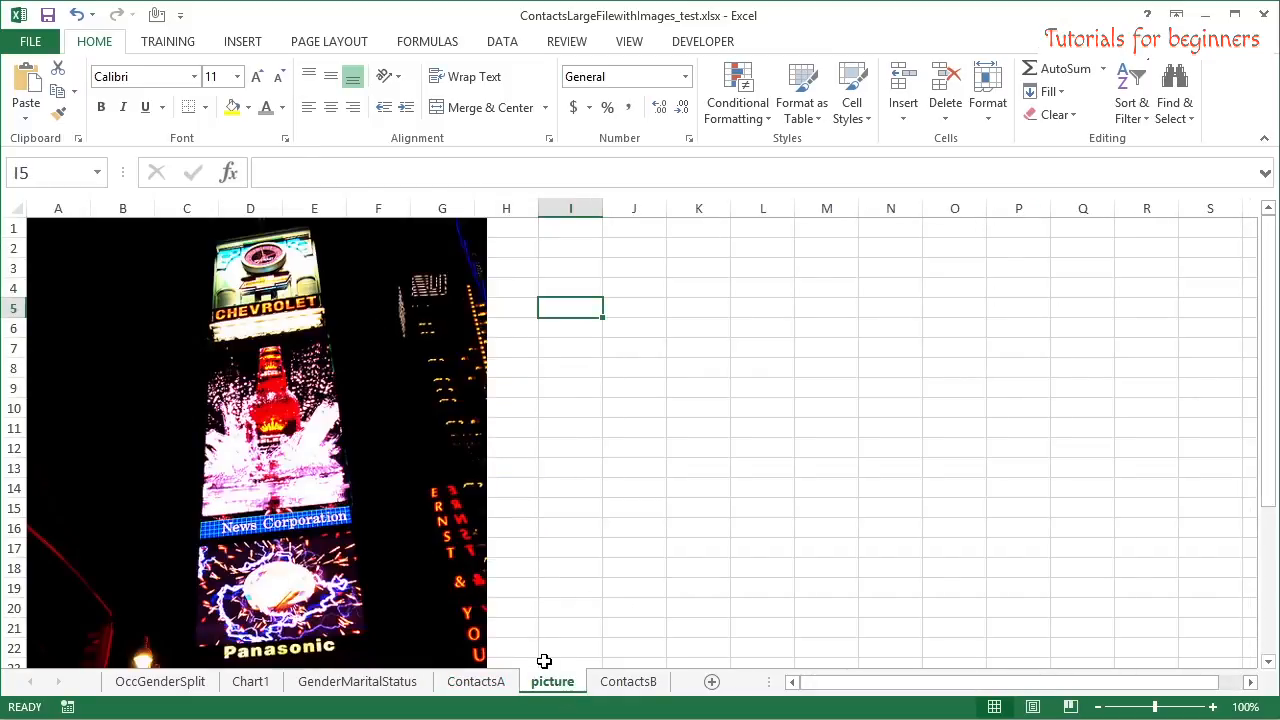
pyautogui.click(250, 690)
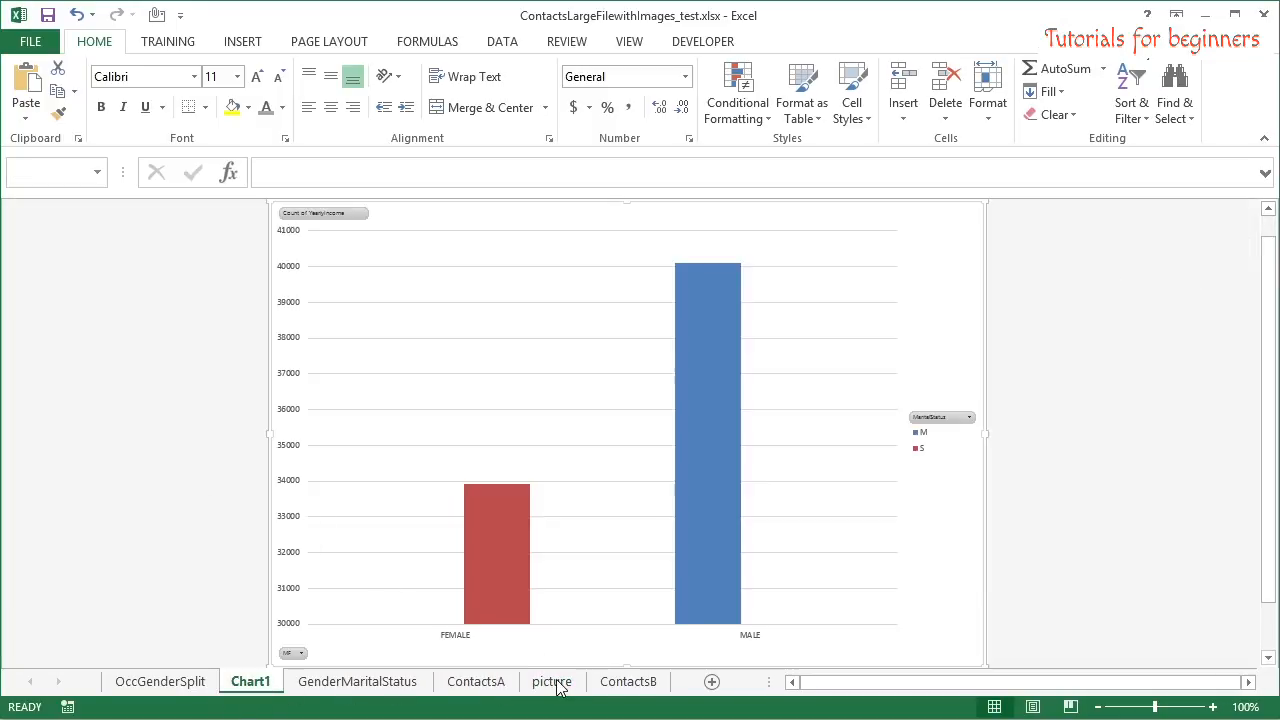
pyautogui.click(555, 682)
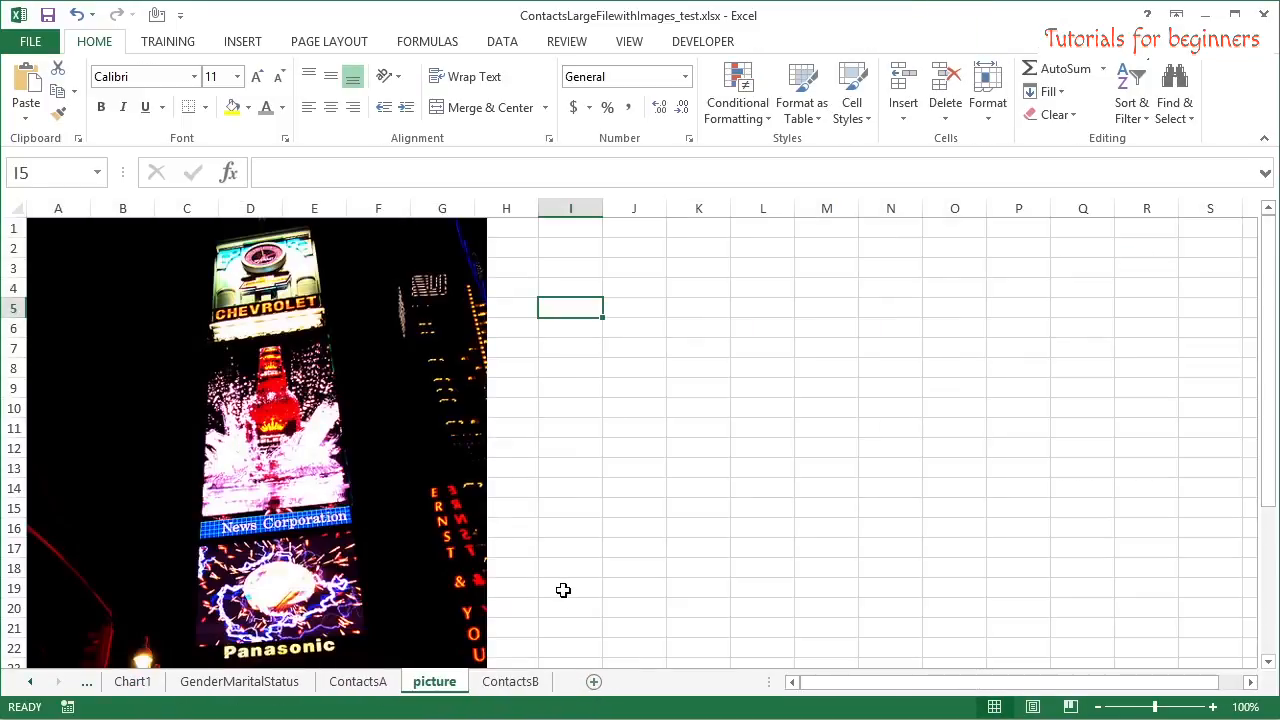
# - Save the workbook over ContactsLargeFilewithImages_test.xlsx with its pictures compressed to the E-mail (96 ppi) target output
pyautogui.press('F12')
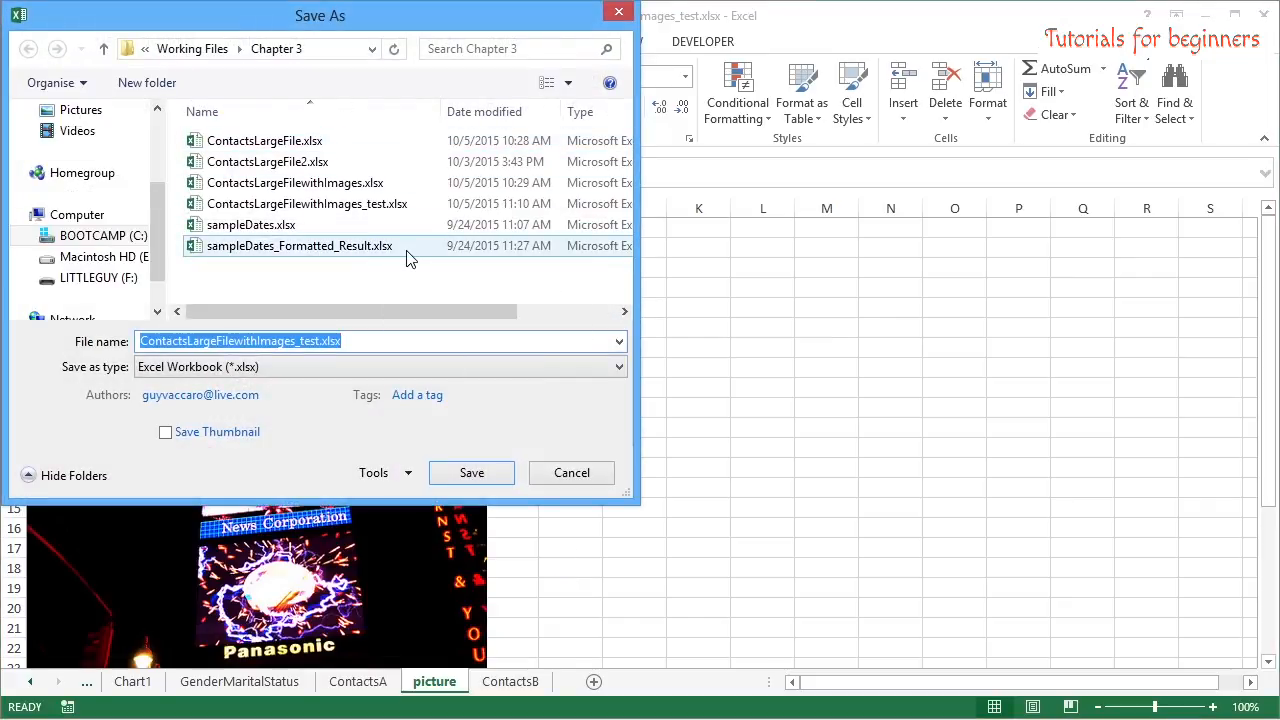
pyautogui.click(406, 475)
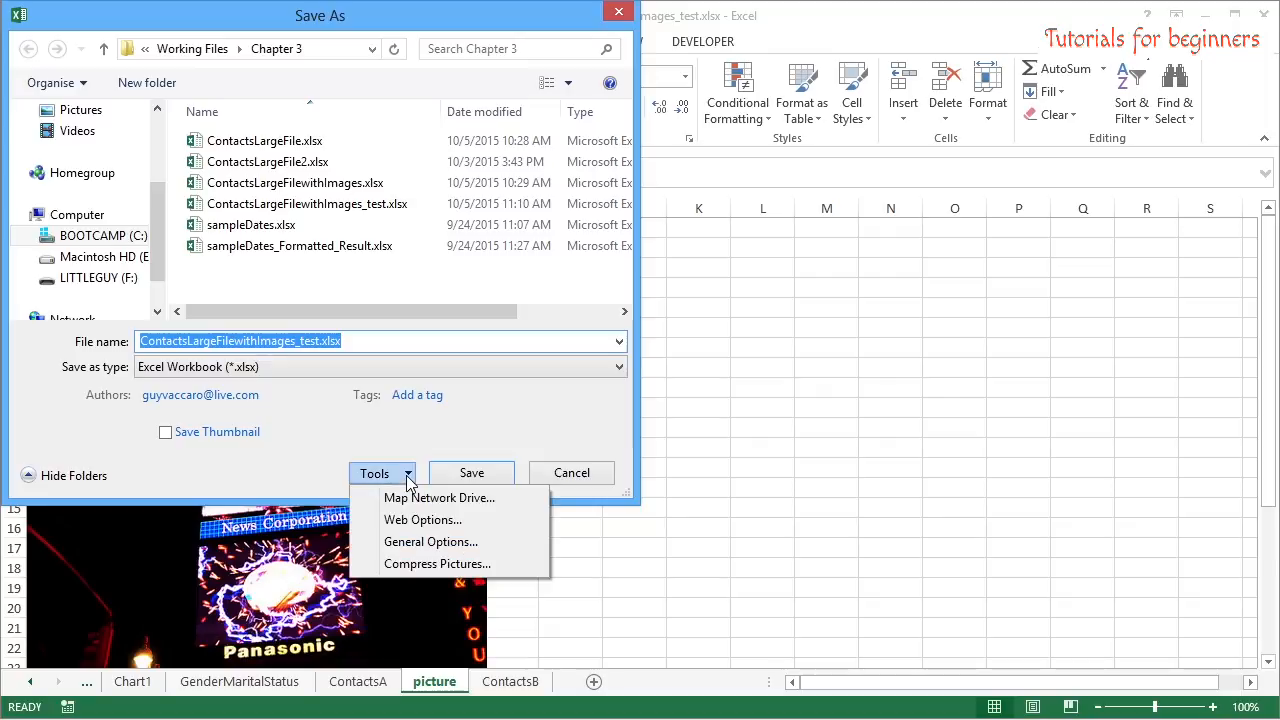
pyautogui.click(415, 566)
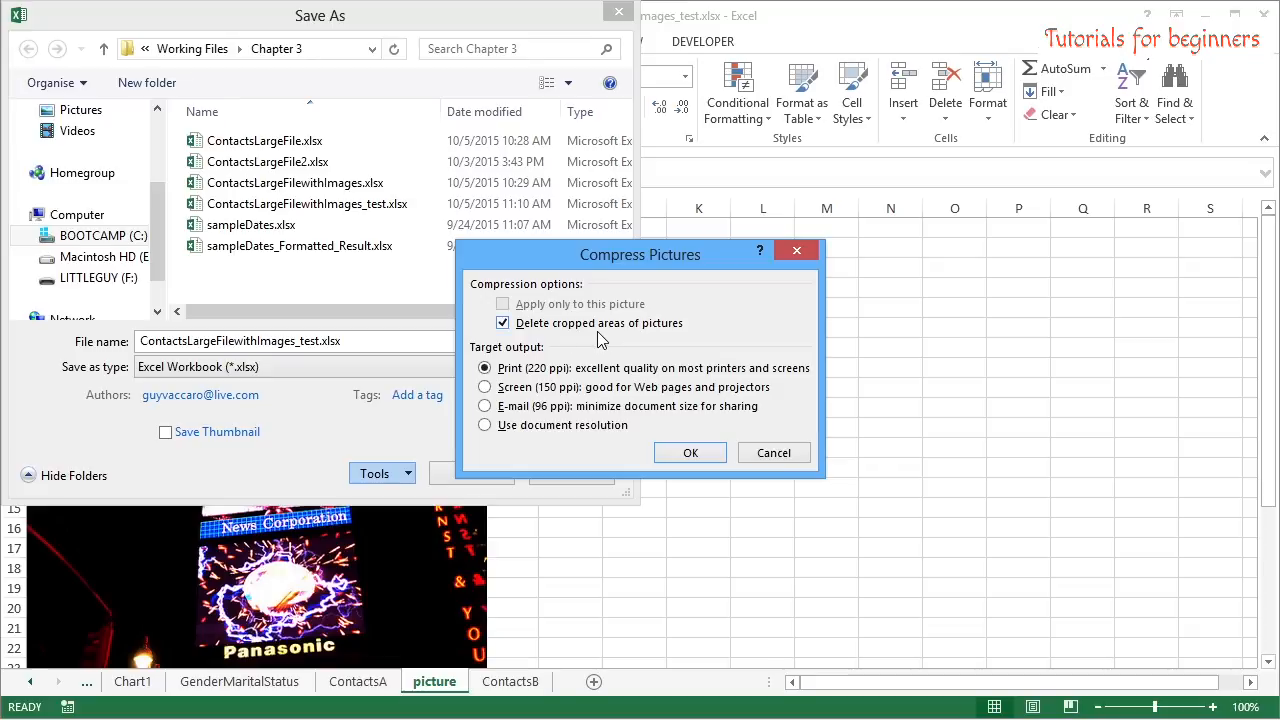
pyautogui.click(484, 388)
pyautogui.click(484, 406)
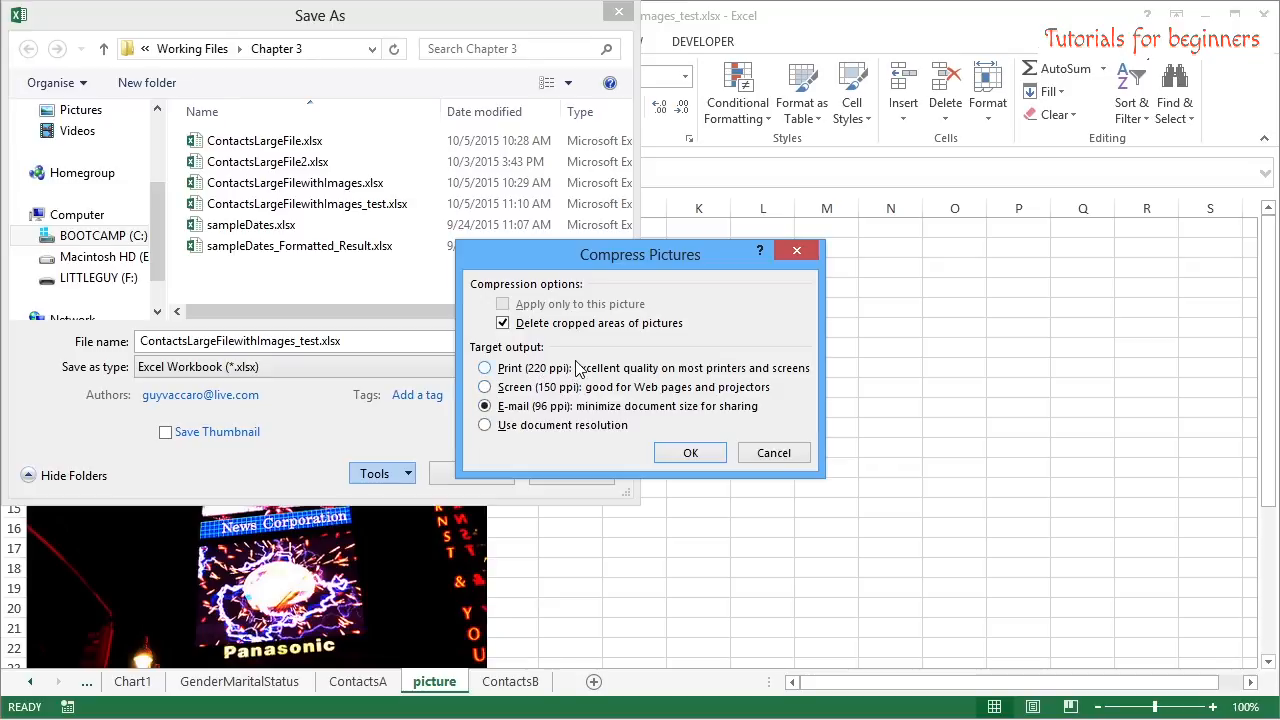
pyautogui.click(484, 387)
pyautogui.click(485, 406)
pyautogui.click(691, 453)
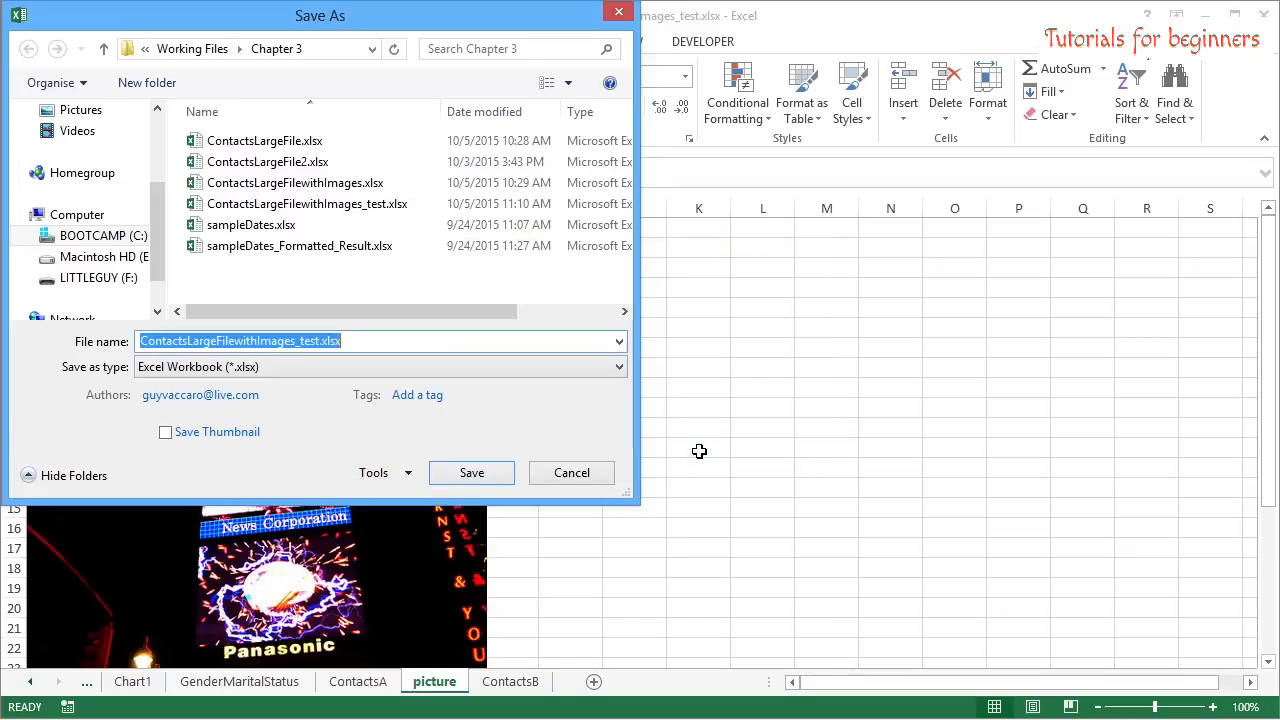
pyautogui.click(474, 474)
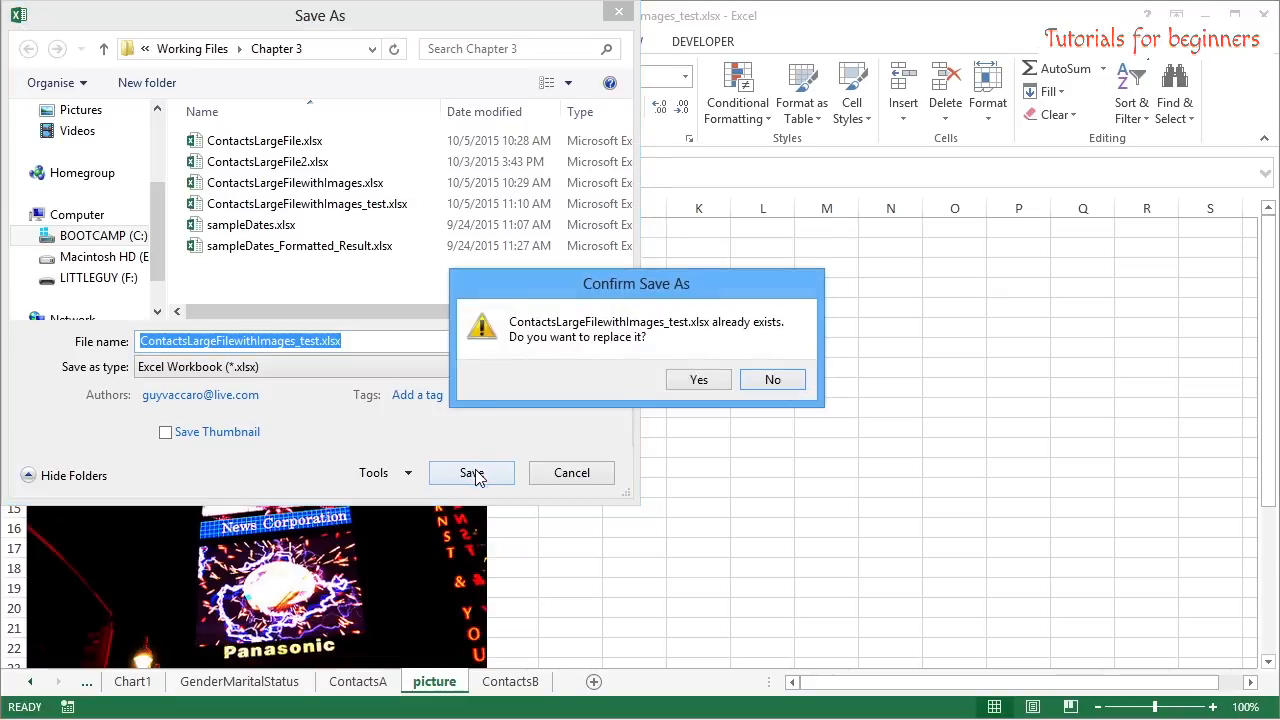
pyautogui.click(698, 380)
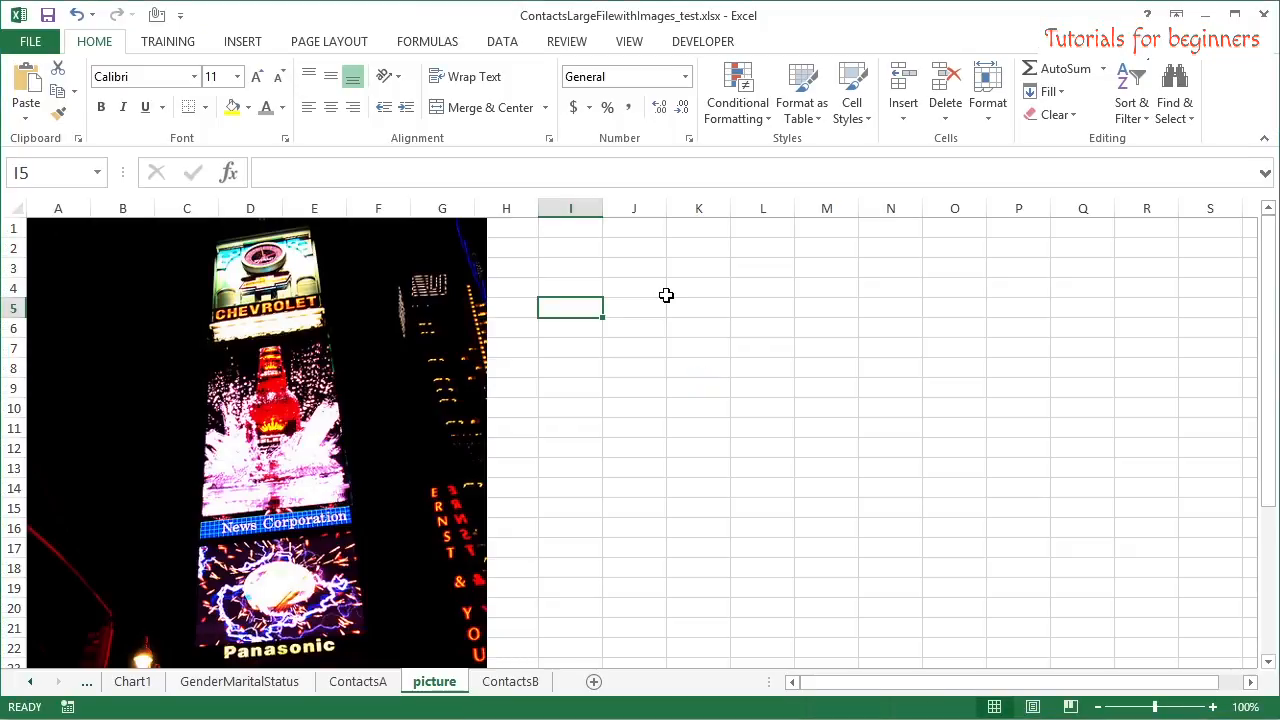
# - Close the workbook and compare its file size with ContactsLargeFilewithImages.xlsx in the Chapter 3 folder in File Explorer
pyautogui.hotkey('ctrl', 'w')
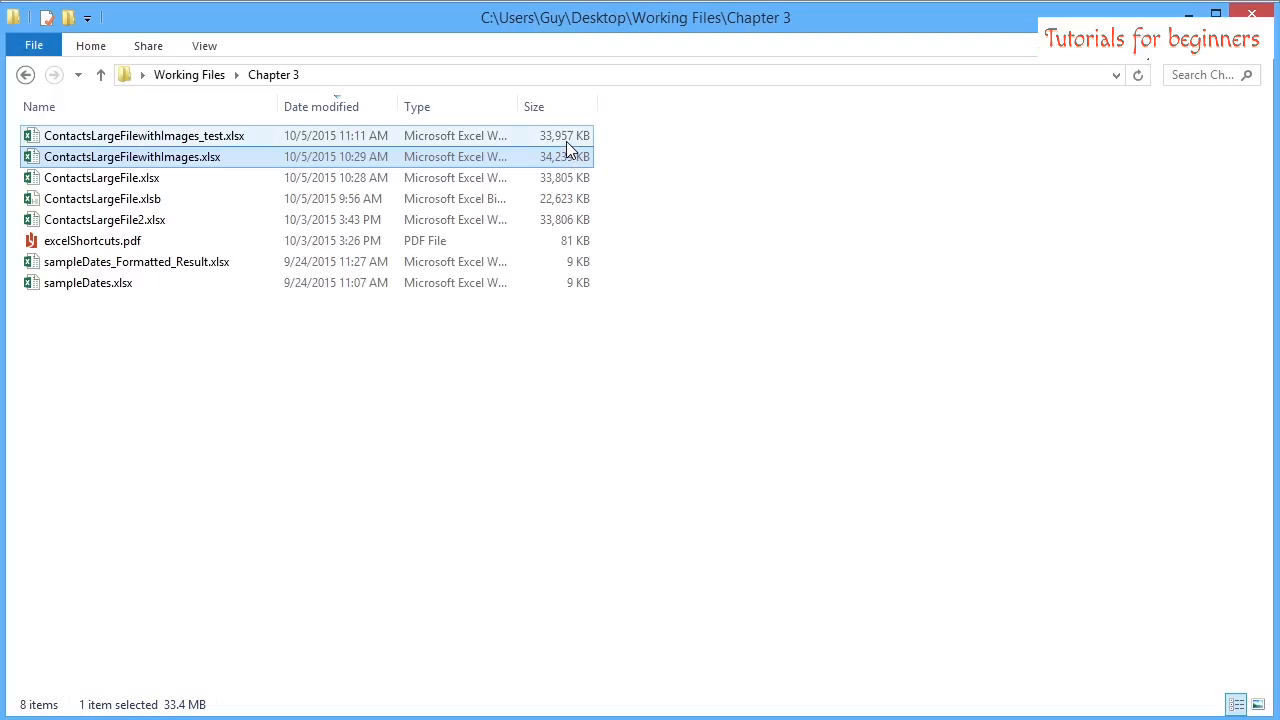
pyautogui.click(571, 140)
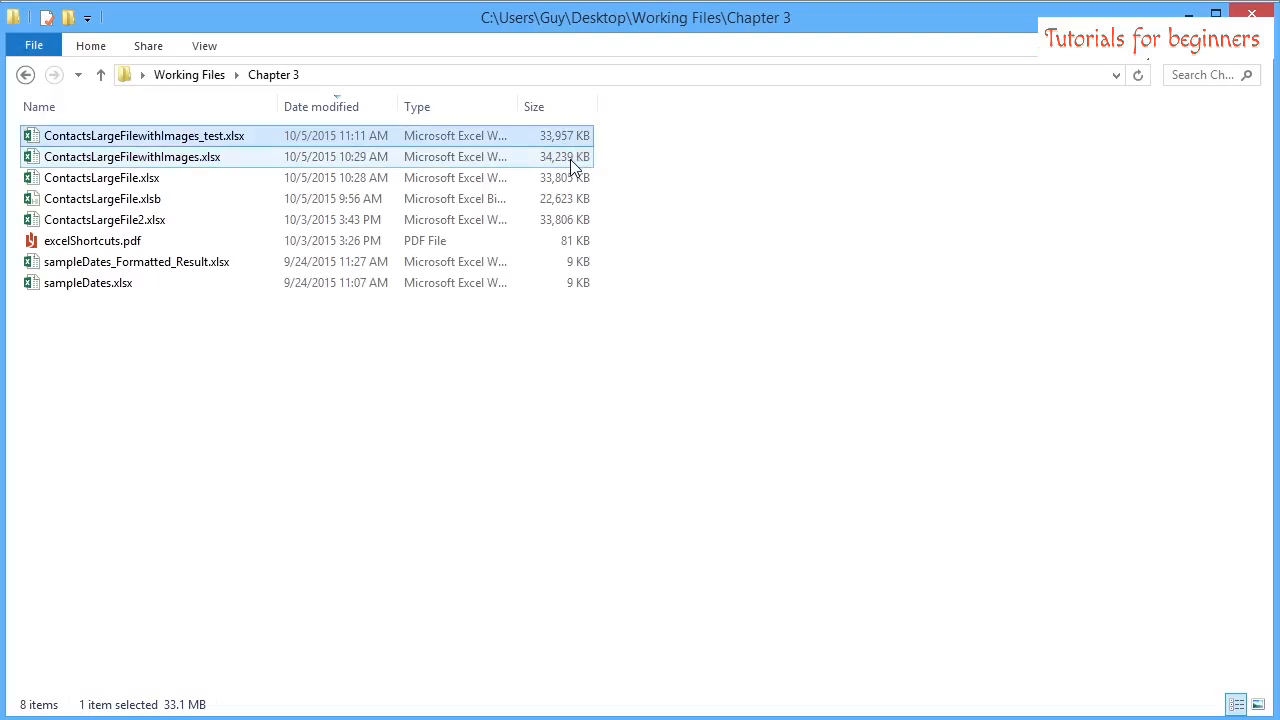
pyautogui.click(569, 158)
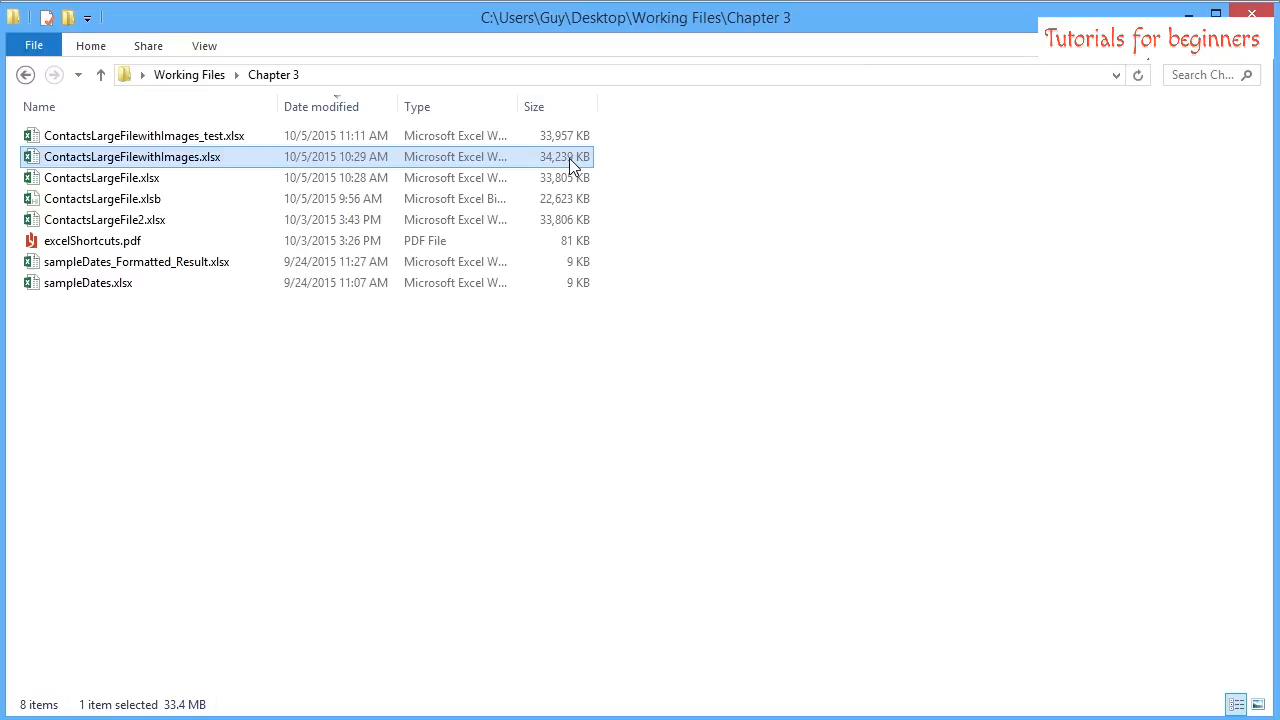